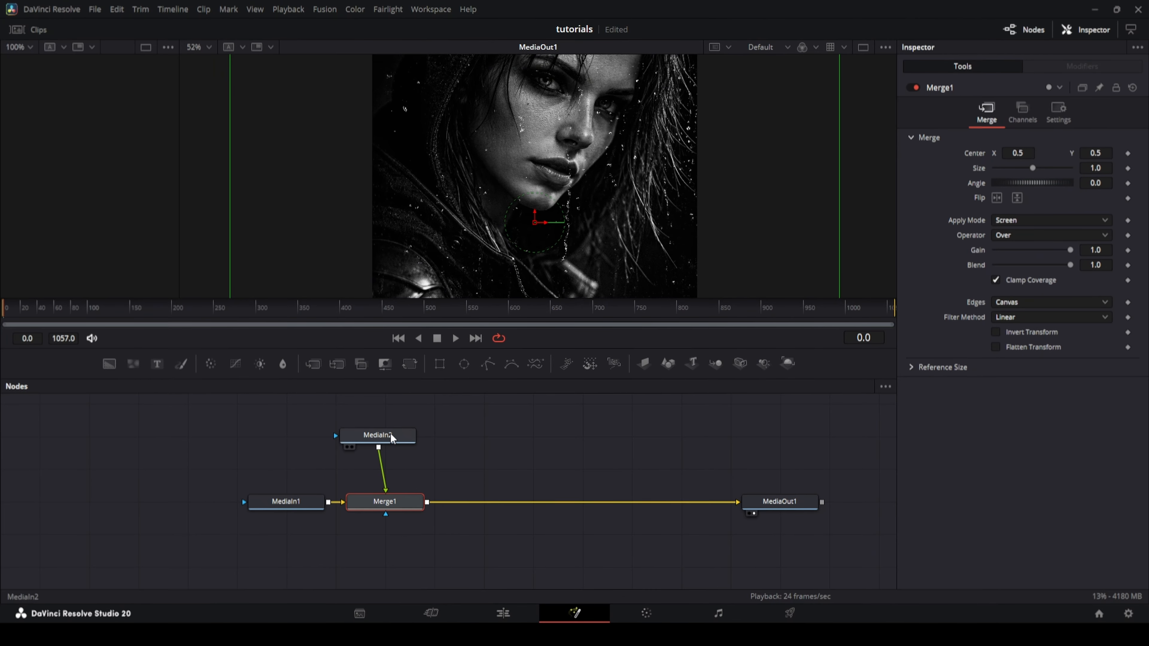
# Add a Transform node after MediaIn2, scale the raindrops to 0.28 and rotate them about -2.7 degrees over the forehead.
pyautogui.click(391, 437)
pyautogui.scroll(3, 536, 429)
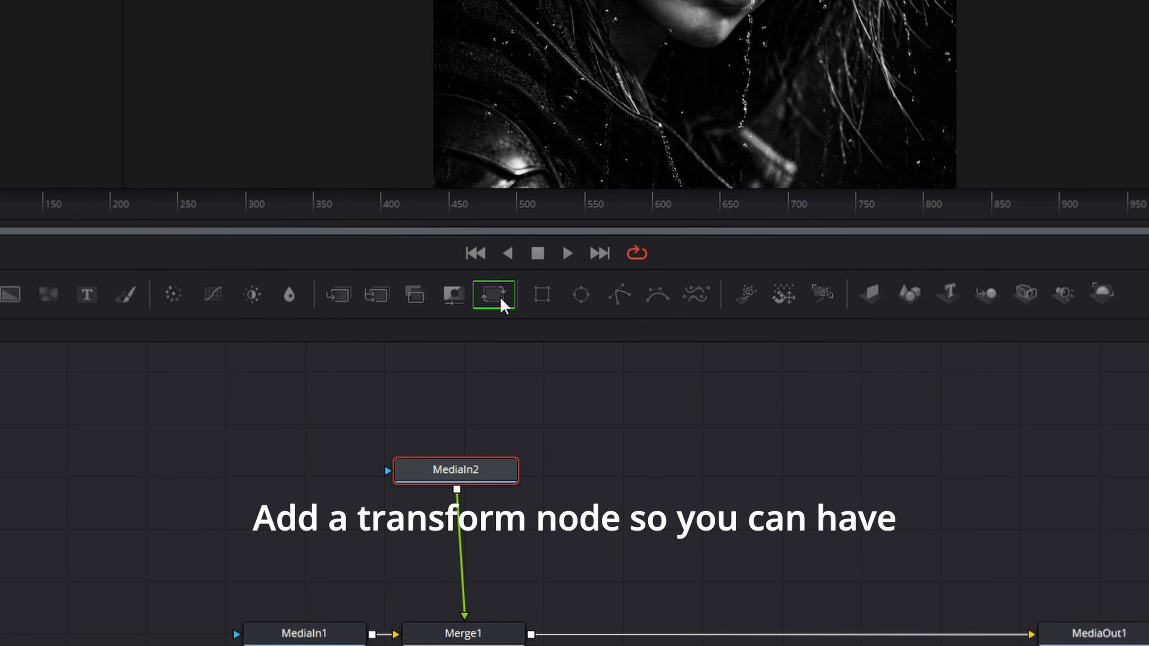
pyautogui.click(502, 301)
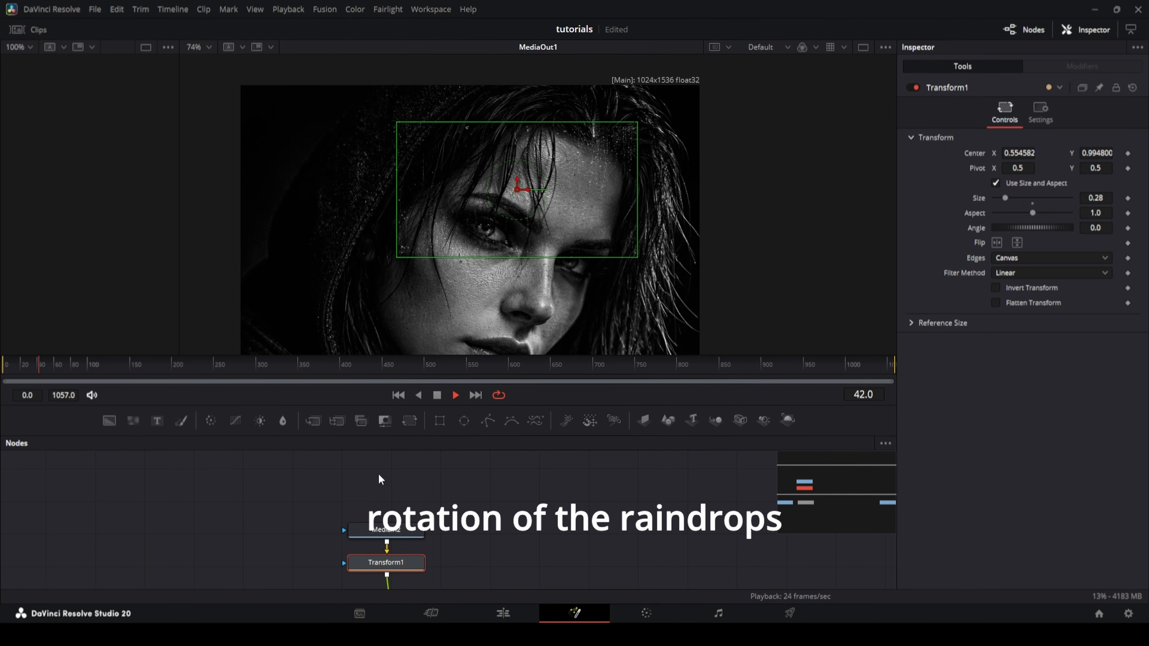
pyautogui.moveTo(517, 180); pyautogui.dragTo(546, 204)
pyautogui.press('space')
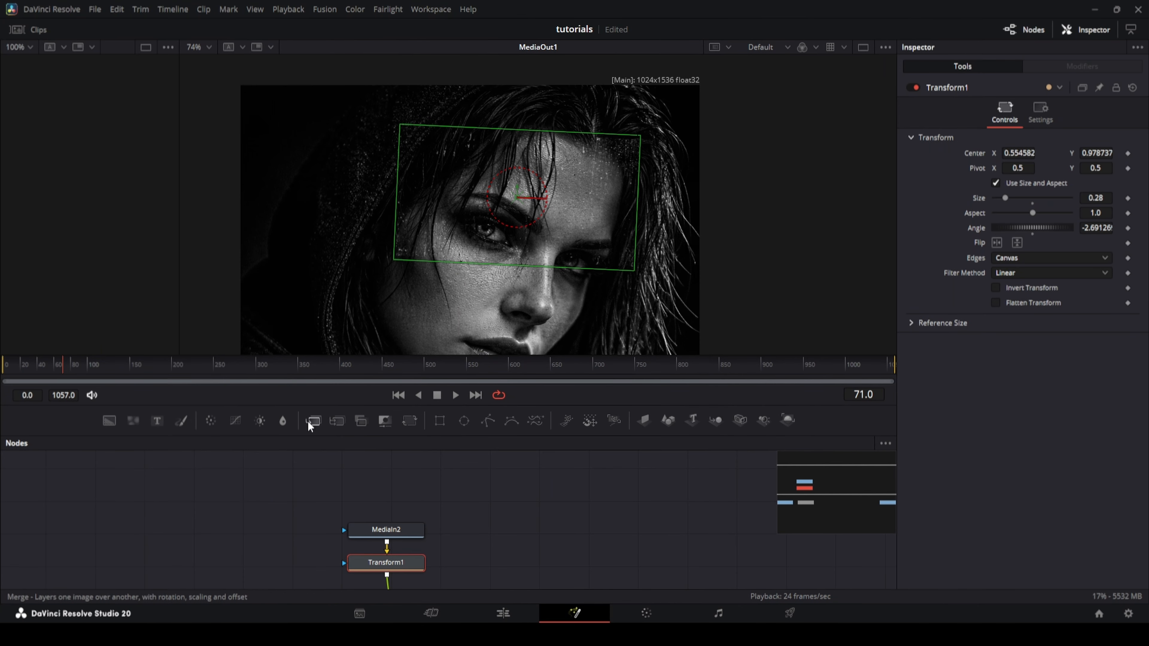
# Duplicate the raindrop clip and its Transform into a new Merge after Merge1, flipped horizontally and placed over the cheek.
pyautogui.scroll(-2, 473, 498)
pyautogui.click(380, 489)
pyautogui.click(523, 495)
pyautogui.scroll(1, 523, 495)
pyautogui.scroll(-2, 523, 495)
pyautogui.moveTo(344, 470); pyautogui.dragTo(384, 509)
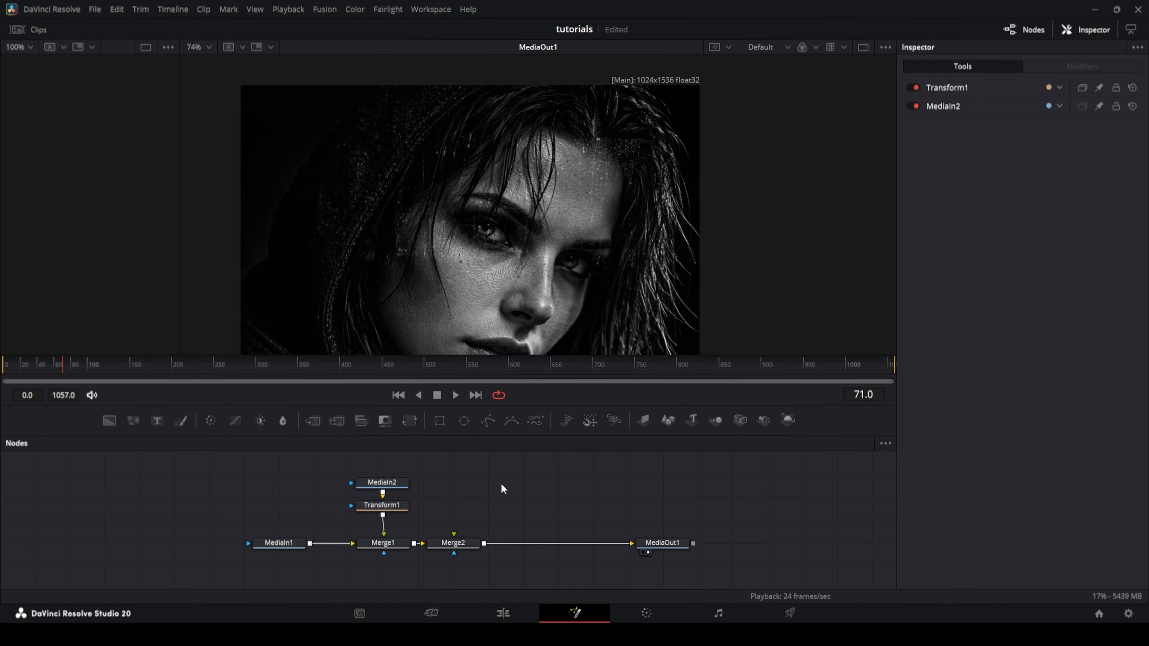
pyautogui.click(501, 483)
pyautogui.hotkey('ctrl', 'v')
pyautogui.moveTo(506, 504); pyautogui.dragTo(390, 547)
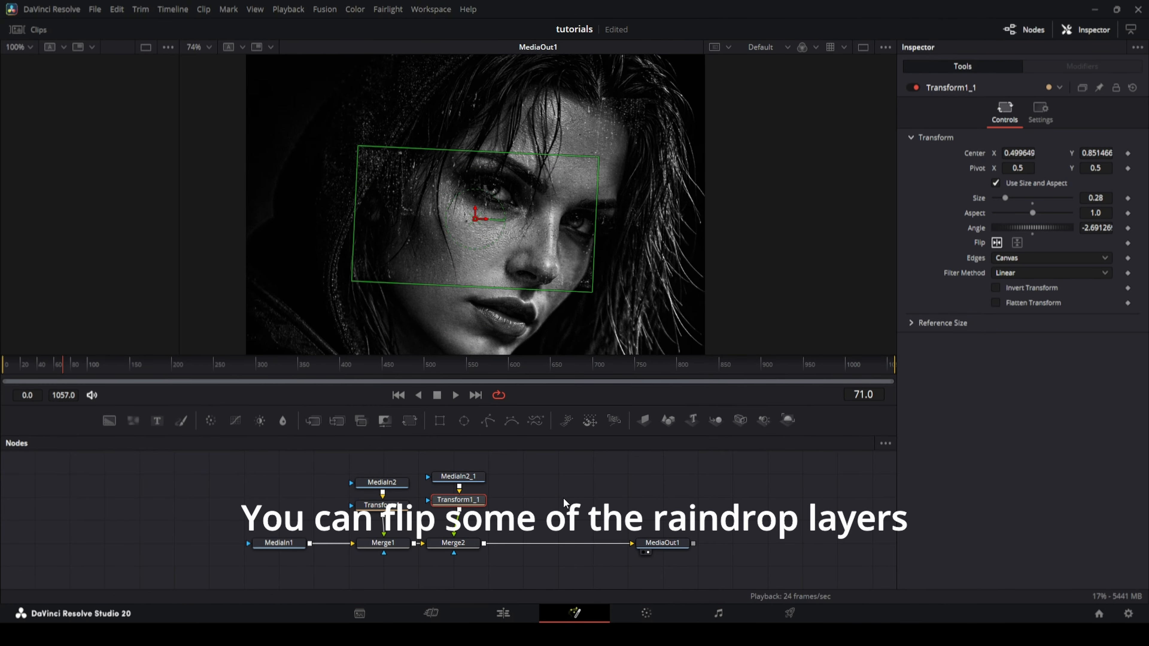
pyautogui.click(564, 502)
pyautogui.press('space')
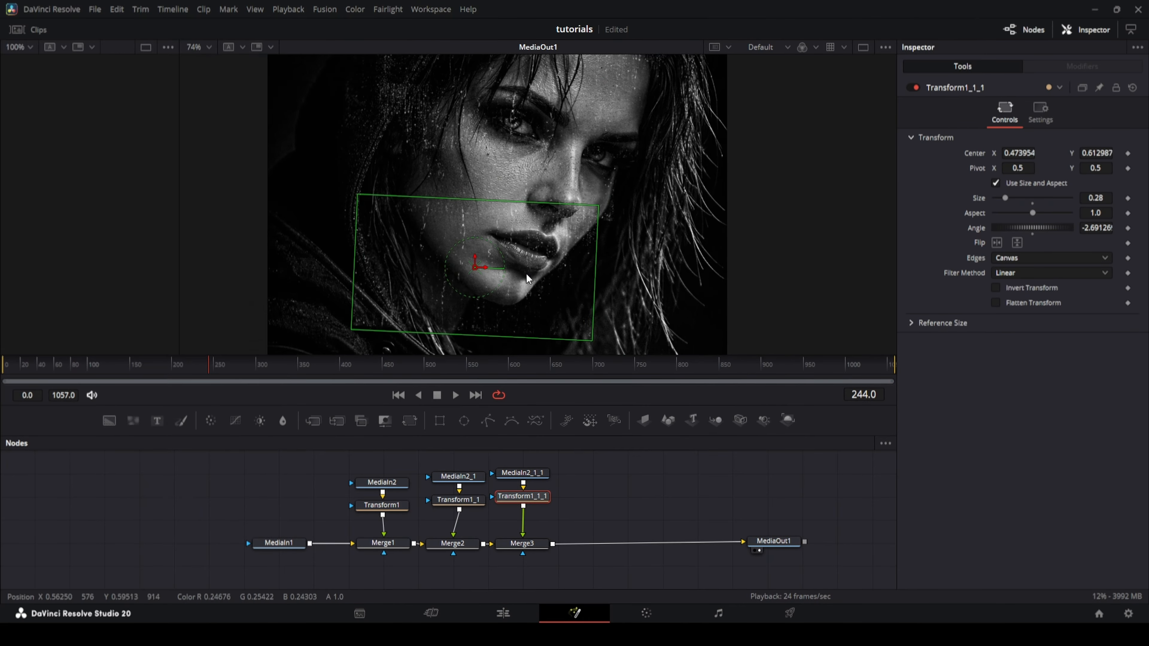
# Add a fourth raindrop layer through a new Merge after Merge3, flipped horizontally and placed over the shoulder at size 0.38.
pyautogui.click(618, 511)
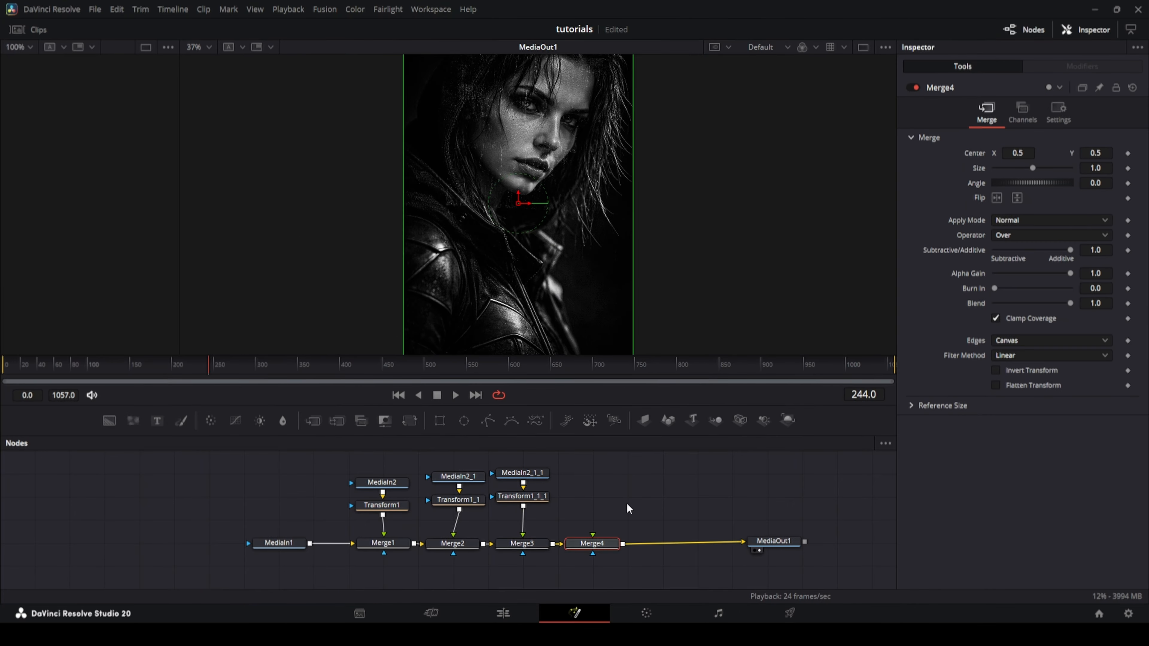
pyautogui.click(623, 521)
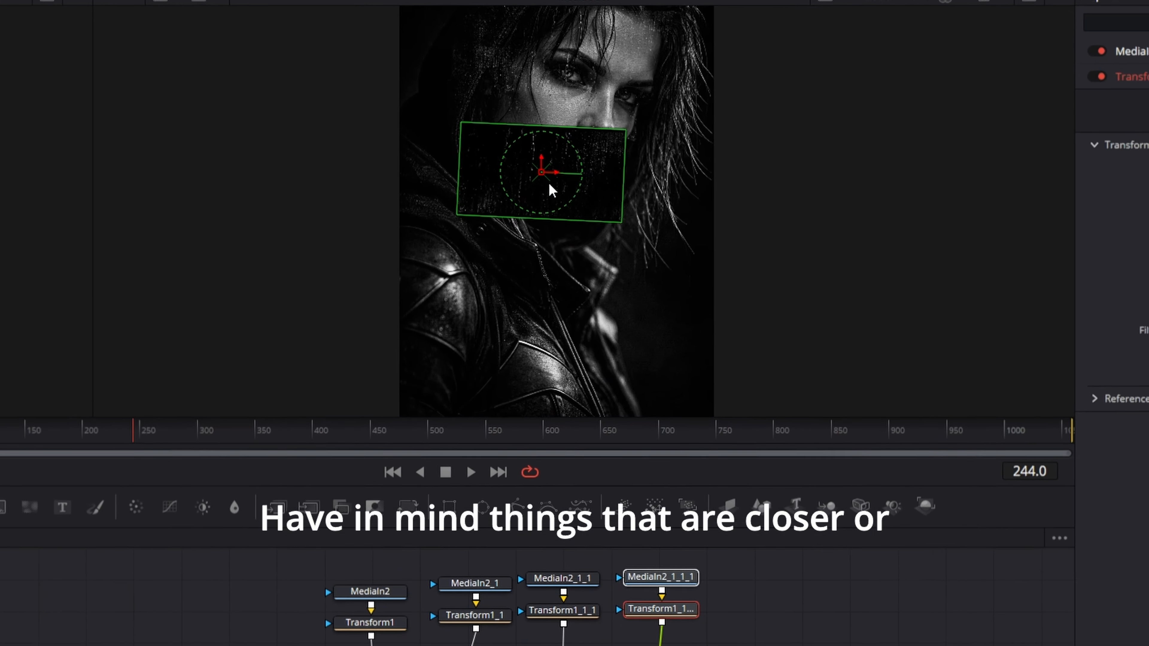
pyautogui.moveTo(538, 175); pyautogui.dragTo(457, 288)
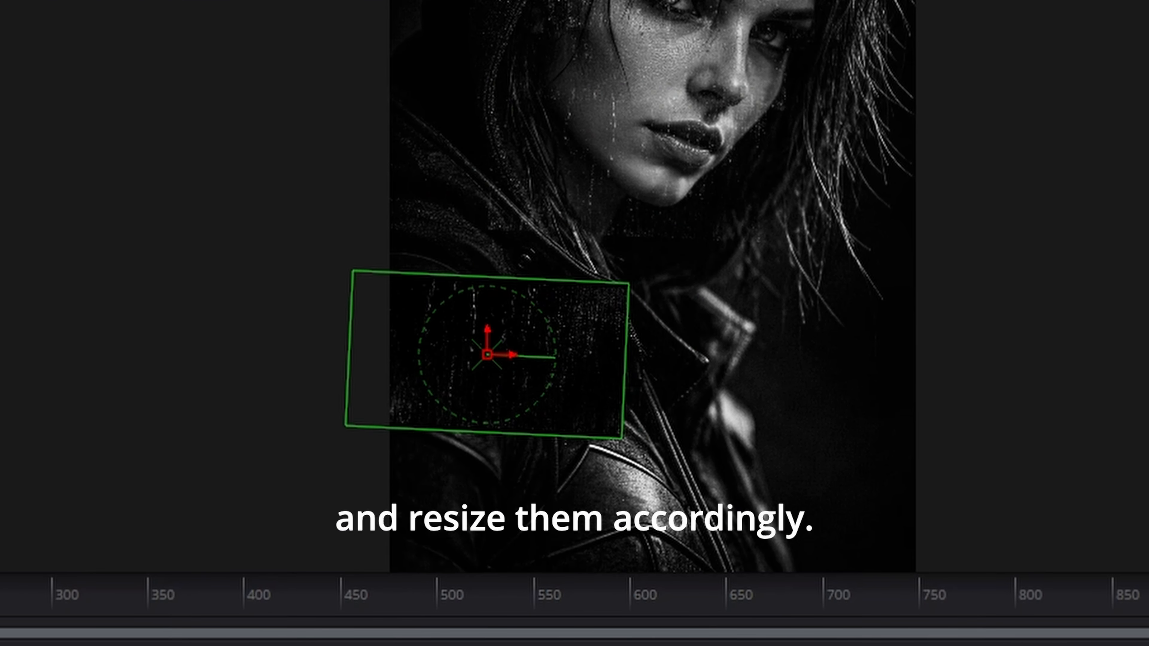
pyautogui.moveTo(1004, 216); pyautogui.dragTo(1009, 217)
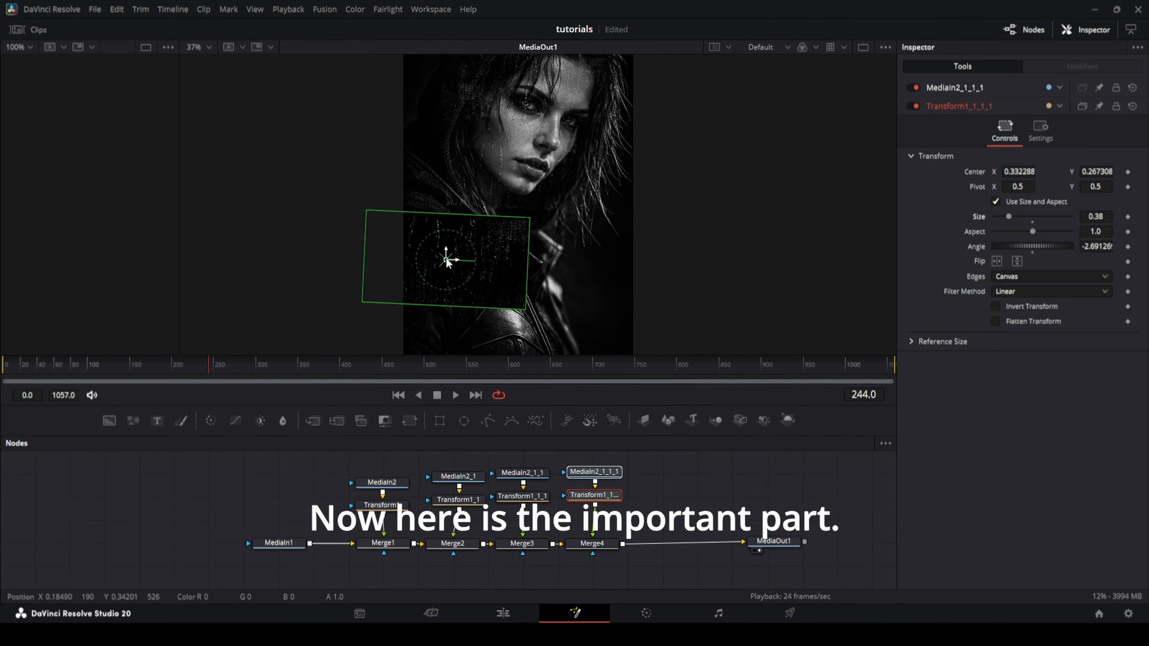
pyautogui.moveTo(447, 261)
pyautogui.mouseDown()
pyautogui.moveTo(432, 264)
pyautogui.moveTo(450, 268)
pyautogui.mouseUp()
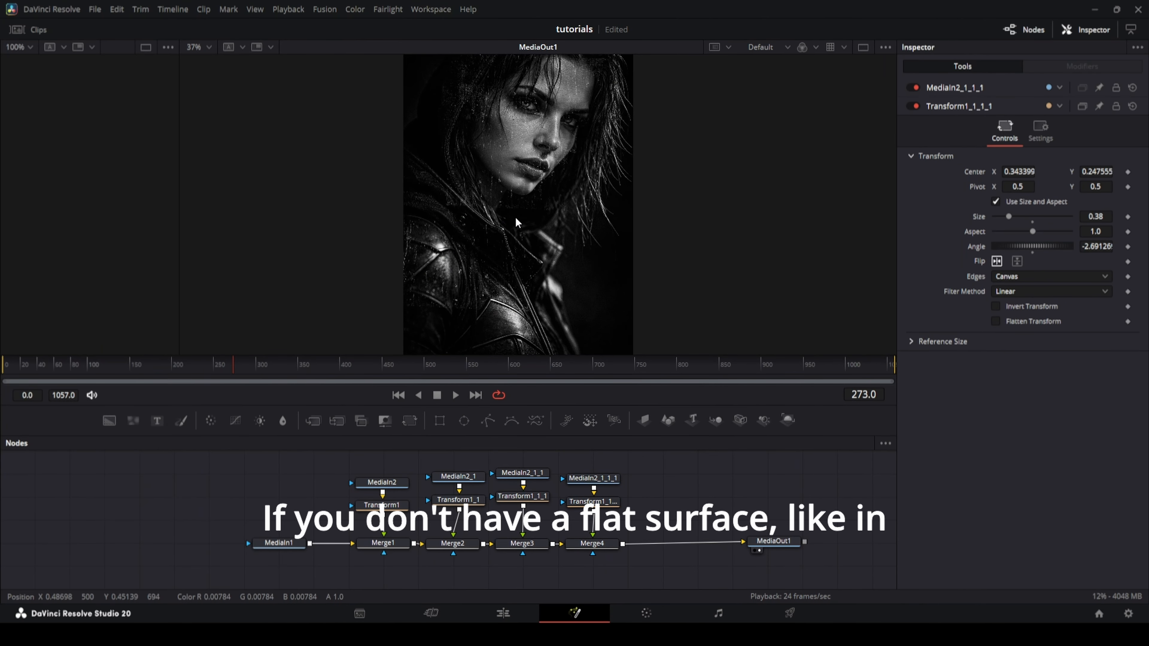
# Insert a Grid Warp node between the fourth raindrop clip and its Transform, and start bending its mesh over the shoulder.
pyautogui.moveTo(515, 223); pyautogui.dragTo(511, 251)
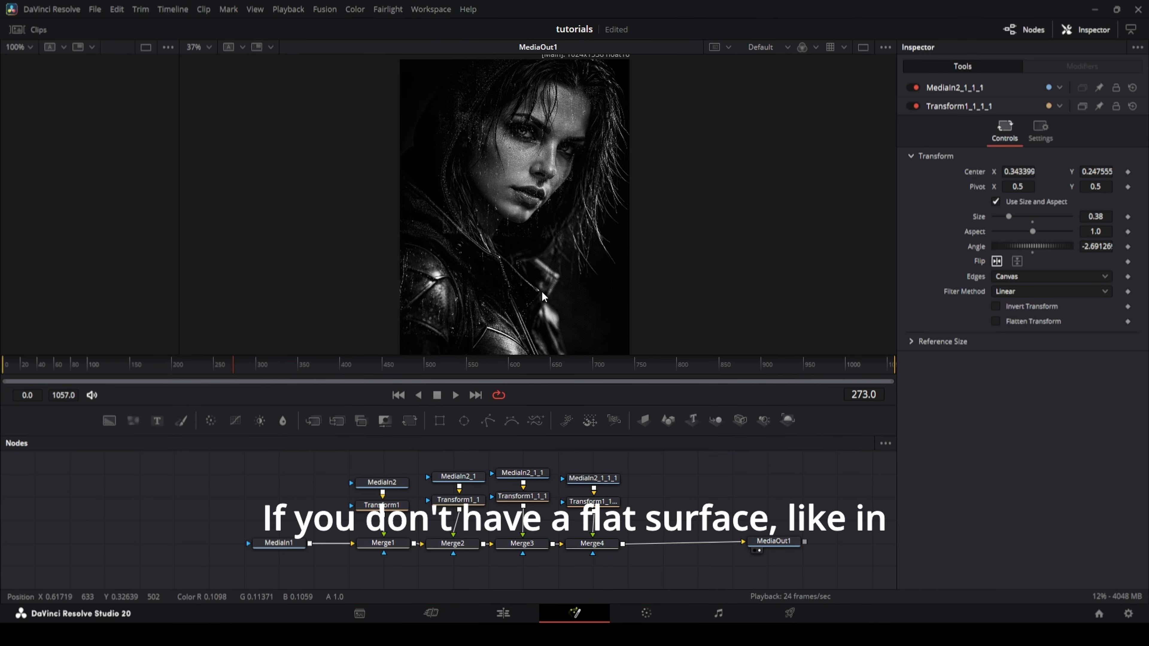
pyautogui.moveTo(784, 544); pyautogui.dragTo(625, 521)
pyautogui.click(625, 522)
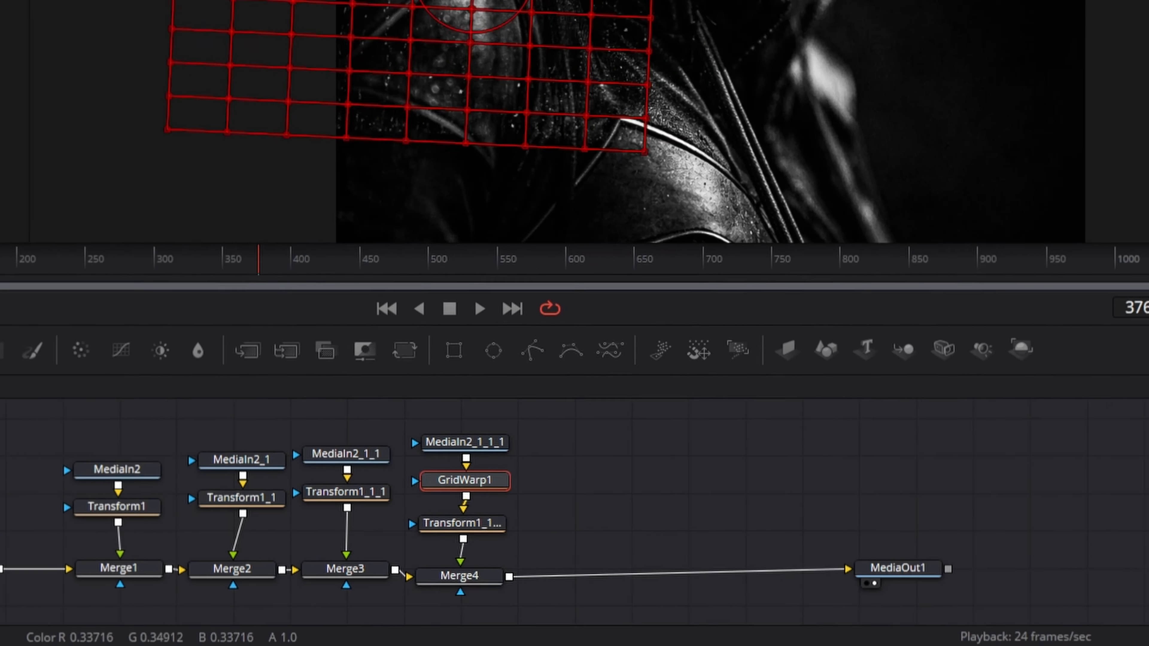
pyautogui.moveTo(453, 189); pyautogui.dragTo(501, 170)
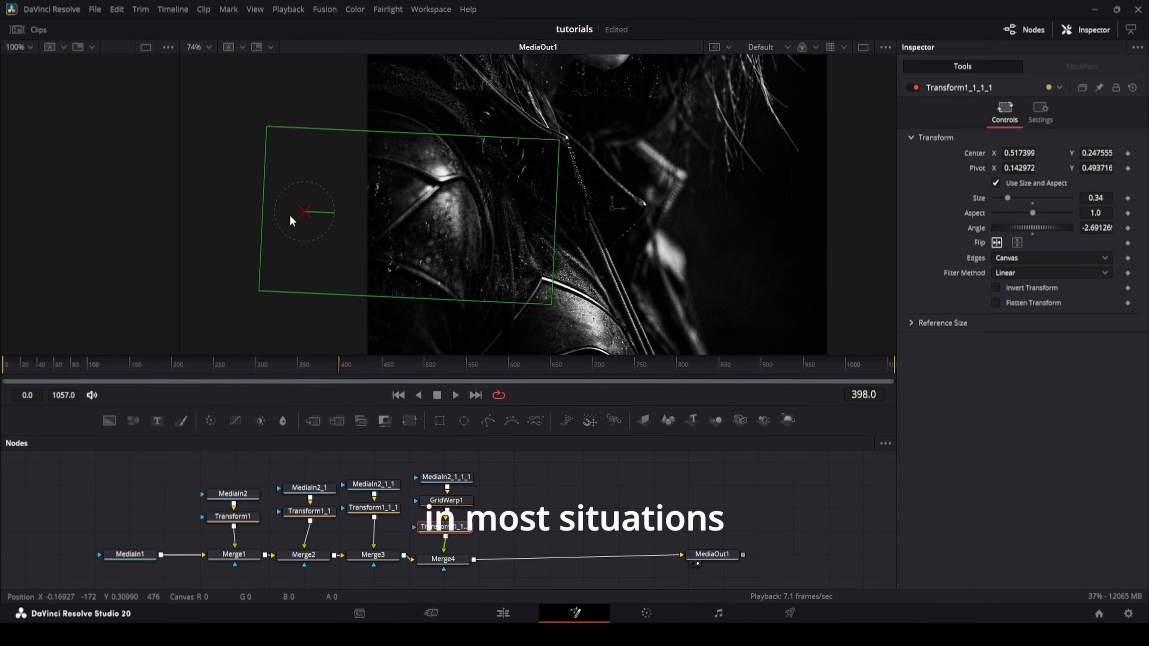
# Disable Merge1, Merge2 and Merge3 to isolate the shoulder raindrop layer on Merge4.
pyautogui.click(303, 555)
pyautogui.click(231, 558)
pyautogui.hotkey('ctrl', 'p')
pyautogui.click(443, 559)
# Set GridWarp1 to the Magnetic magnet type with a magnet distance of 0.378 and a 3 by 3 grid.
pyautogui.click(446, 500)
pyautogui.moveTo(1051, 168); pyautogui.dragTo(1023, 168)
pyautogui.moveTo(1016, 199)
pyautogui.mouseDown()
pyautogui.moveTo(1000, 199)
pyautogui.moveTo(1021, 213)
pyautogui.mouseUp()
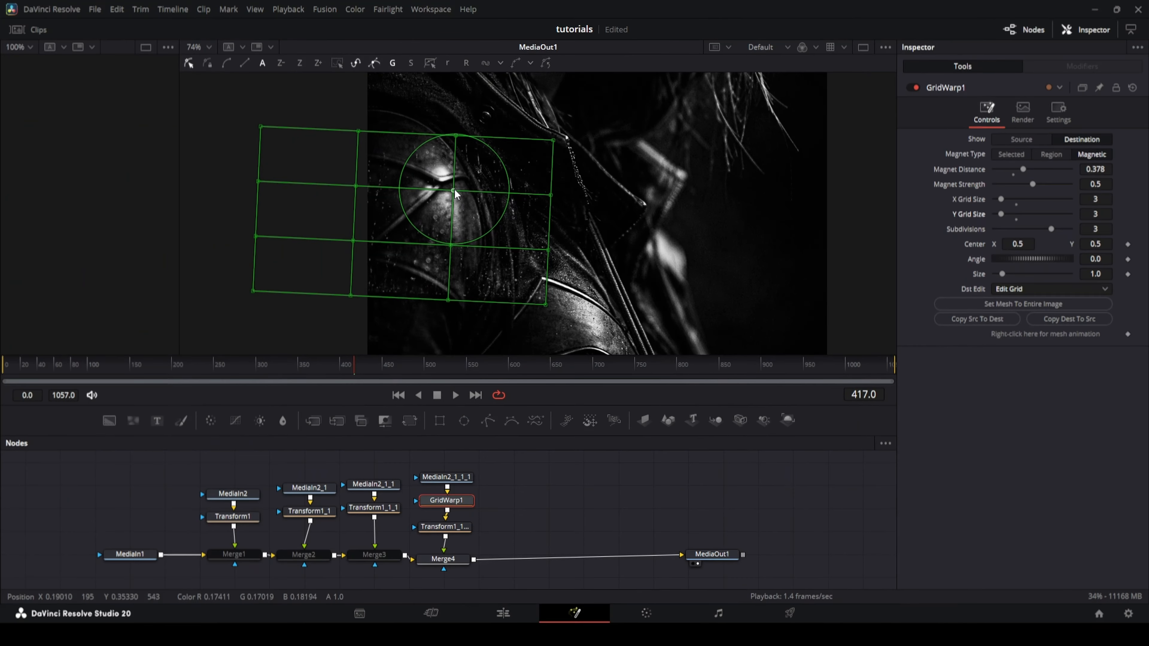
# Bend GridWarp1's mesh to the curve of the shoulder armour, switching the magnet type to Region.
pyautogui.moveTo(453, 191); pyautogui.dragTo(468, 186)
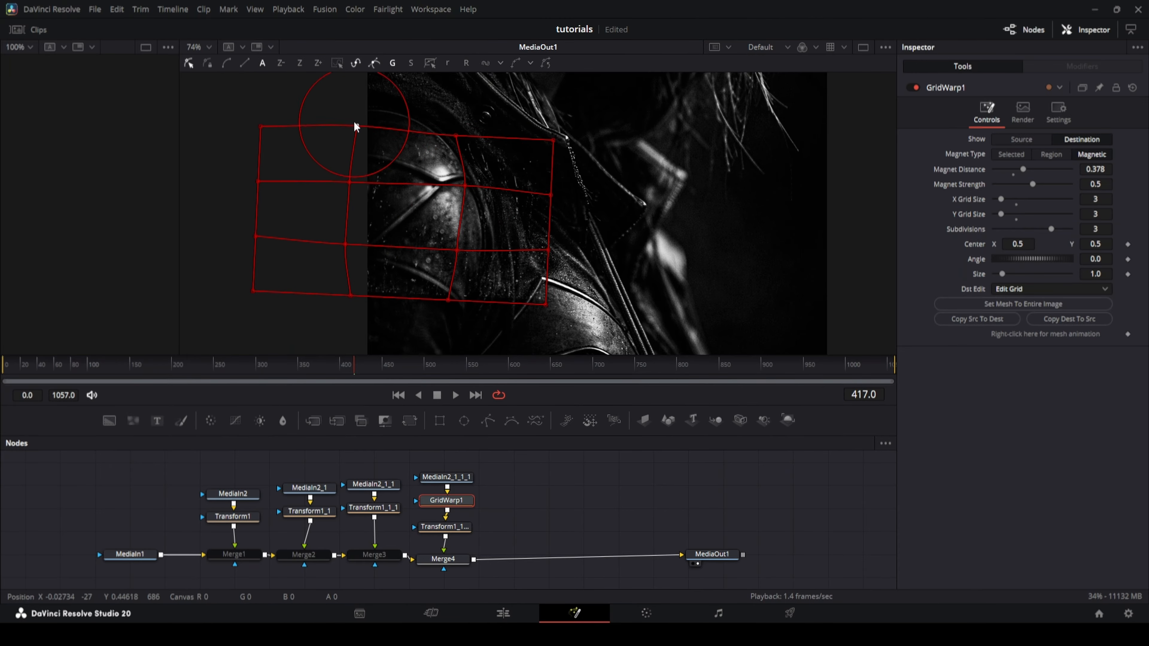
pyautogui.moveTo(472, 304); pyautogui.dragTo(474, 311)
pyautogui.click(1050, 154)
pyautogui.moveTo(549, 221); pyautogui.dragTo(567, 224)
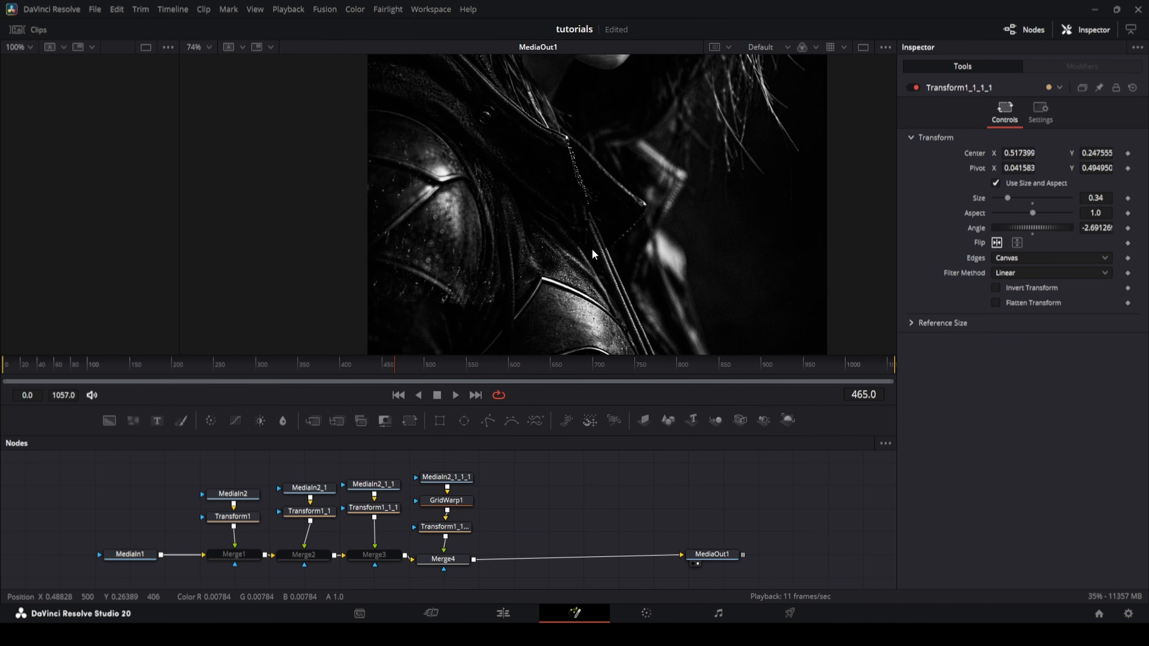
# Add an Ellipse mask to MediaIn2_1_1_1 and centre it over the shoulder at about 0.23, 0.47.
pyautogui.moveTo(553, 478); pyautogui.dragTo(593, 519)
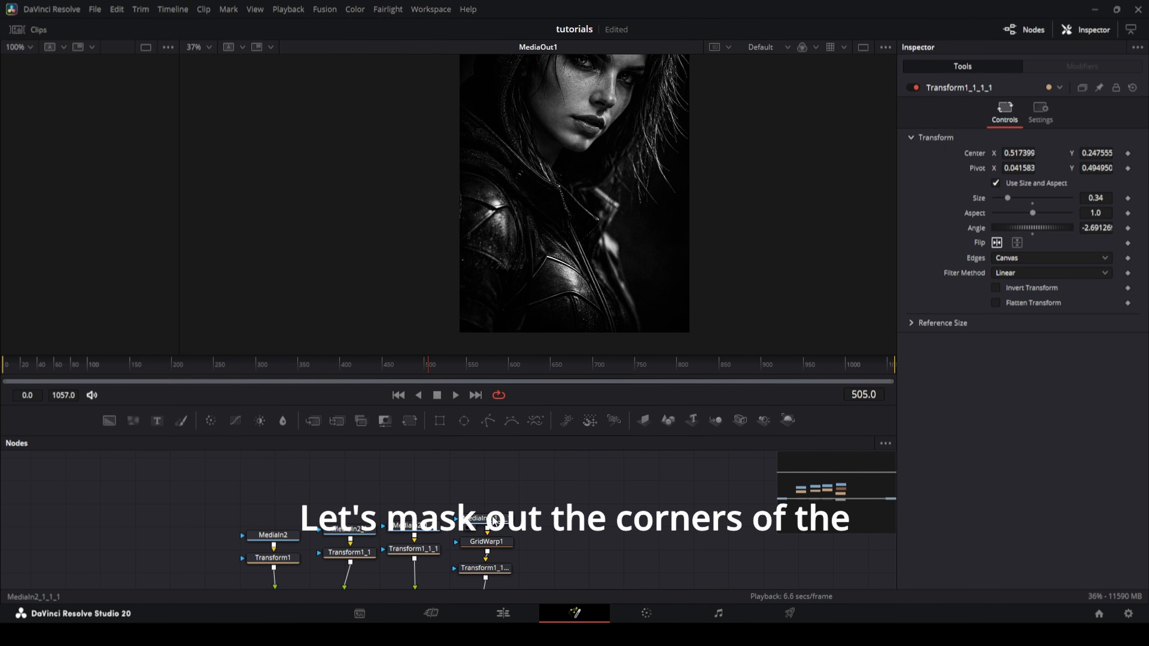
pyautogui.click(492, 517)
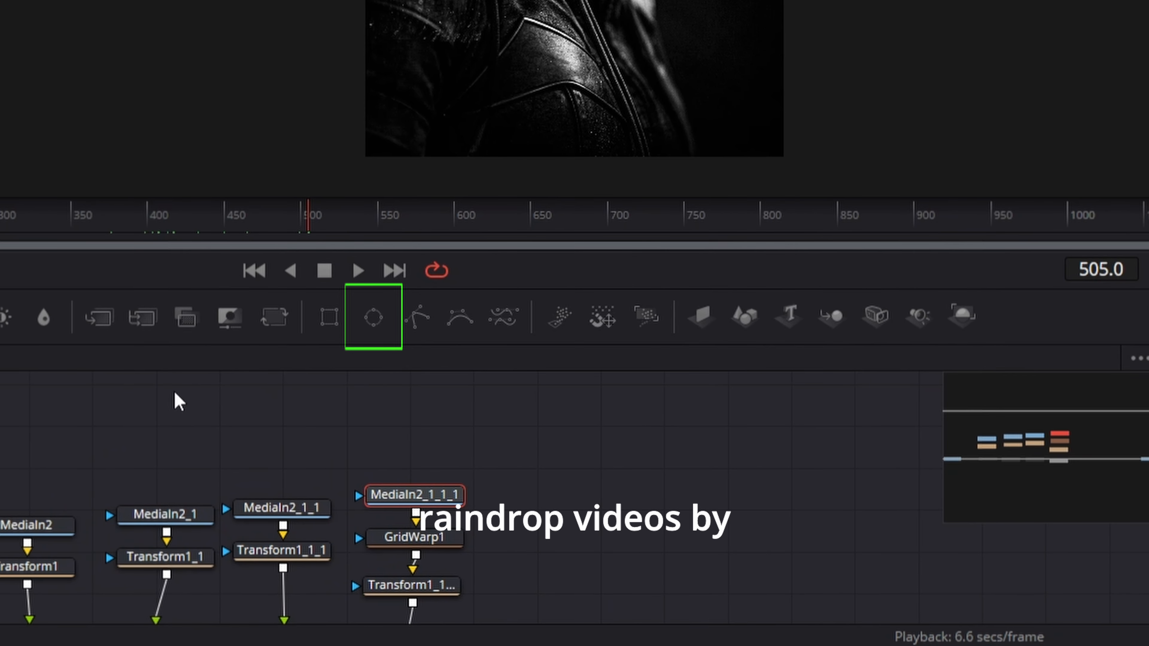
pyautogui.click(373, 318)
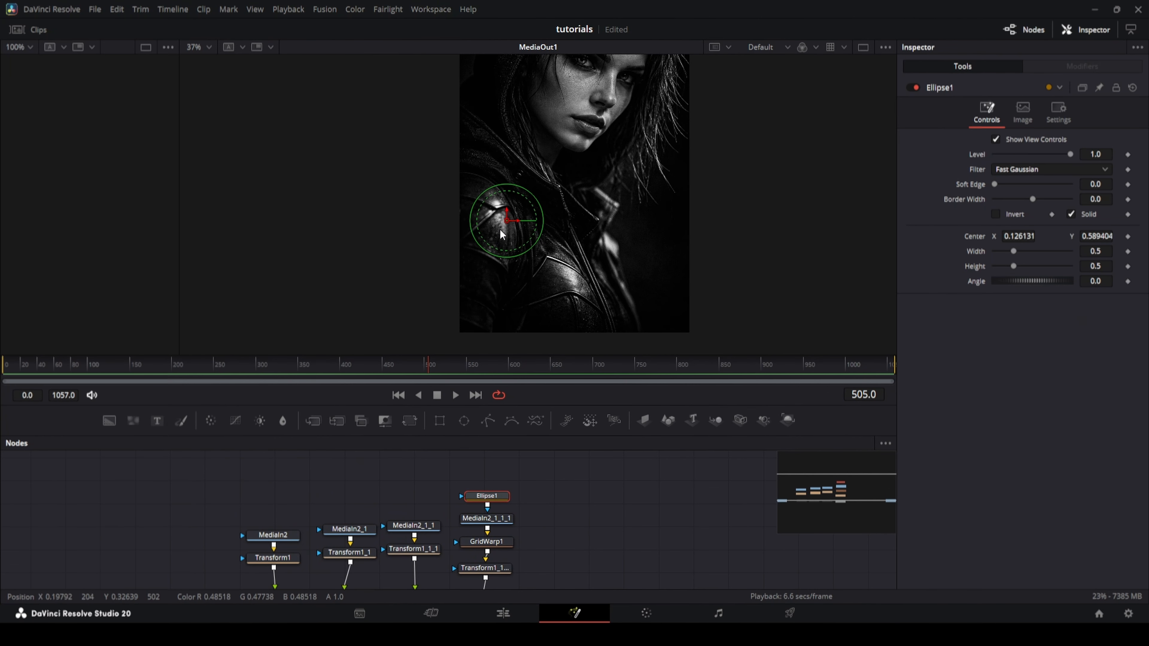
pyautogui.scroll(5, 501, 234)
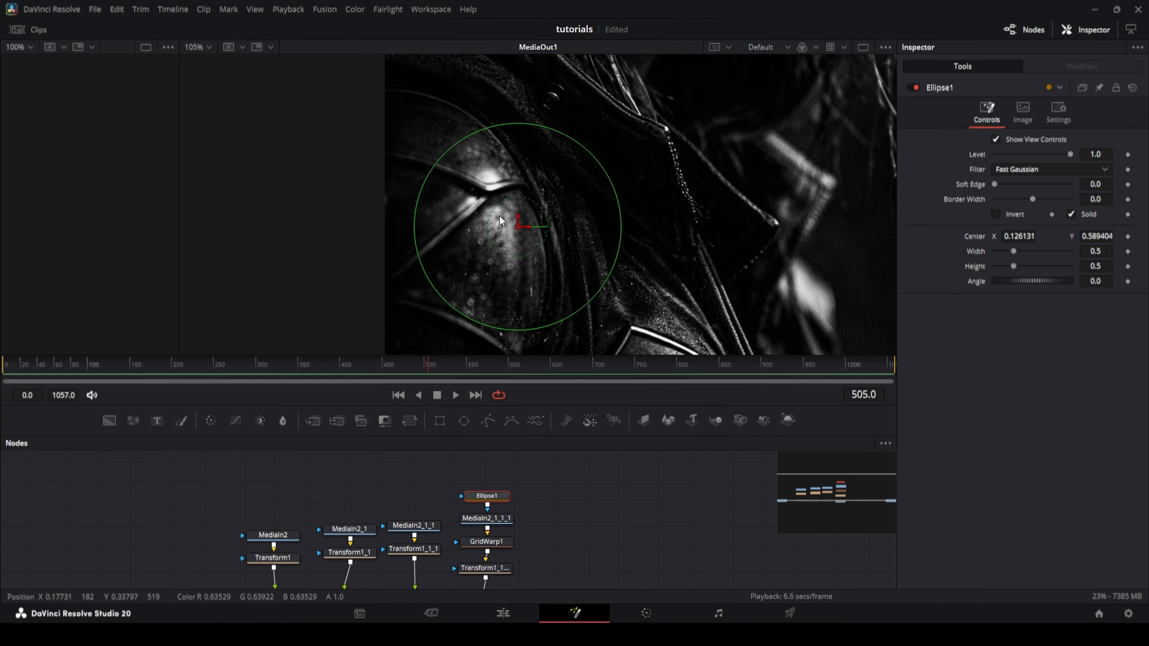
pyautogui.moveTo(520, 222); pyautogui.dragTo(436, 192)
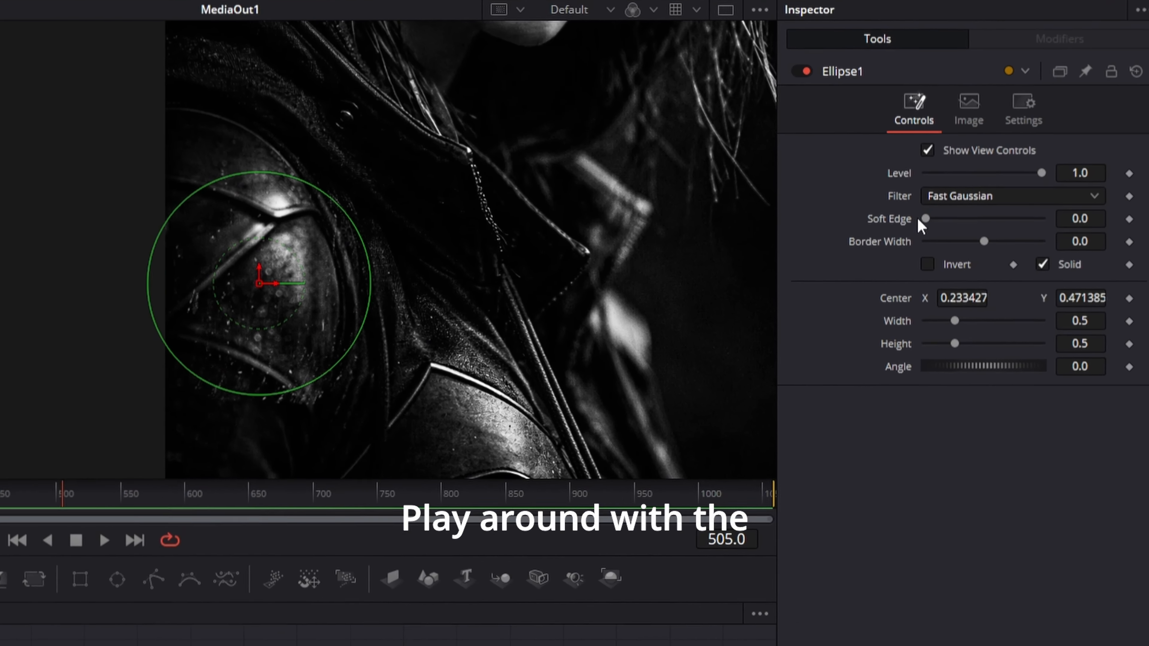
# Refine Ellipse1 to a soft edge of 0.0362, border width of -0.006 and centre of about 0.29, 0.58, checking it in playback.
pyautogui.moveTo(918, 219); pyautogui.dragTo(932, 244)
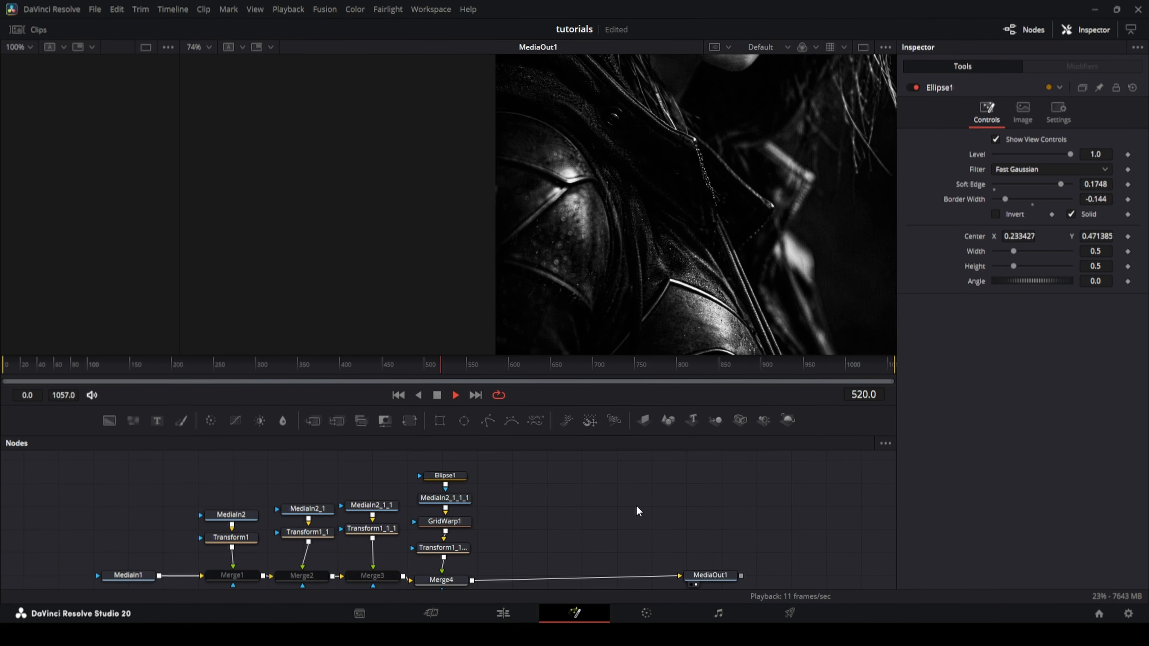
pyautogui.click(684, 528)
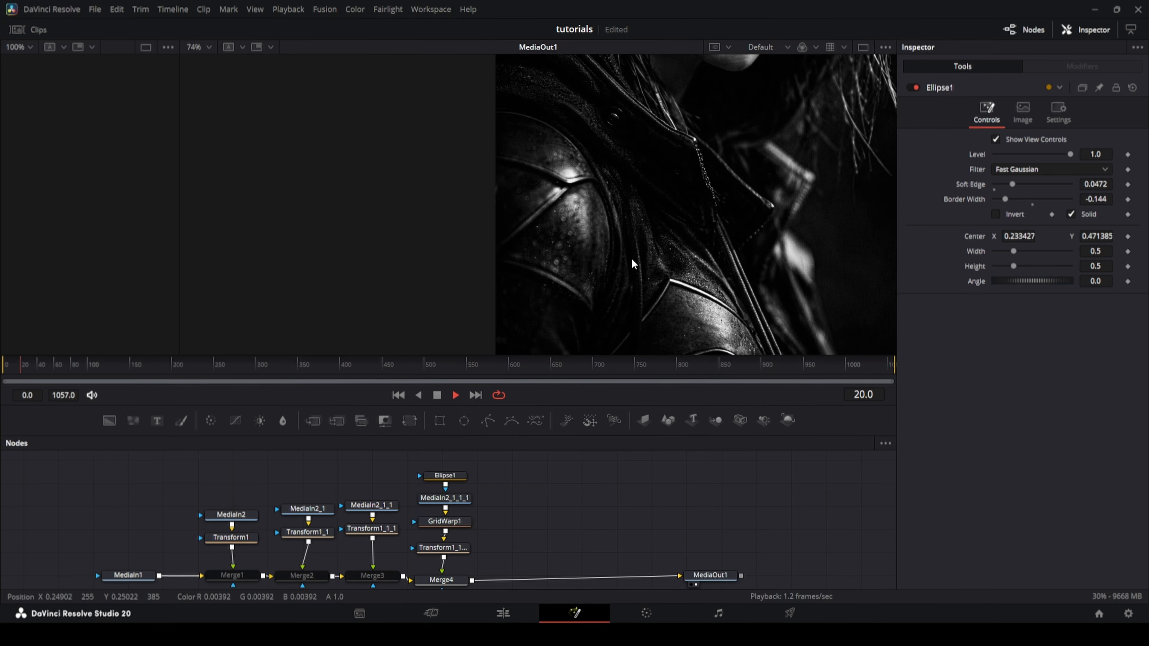
pyautogui.moveTo(1005, 199); pyautogui.dragTo(1032, 200)
pyautogui.press('space')
pyautogui.scroll(-3, 692, 294)
pyautogui.press('space')
pyautogui.moveTo(625, 251); pyautogui.dragTo(615, 252)
pyautogui.click(607, 498)
pyautogui.press('space')
pyautogui.press('space')
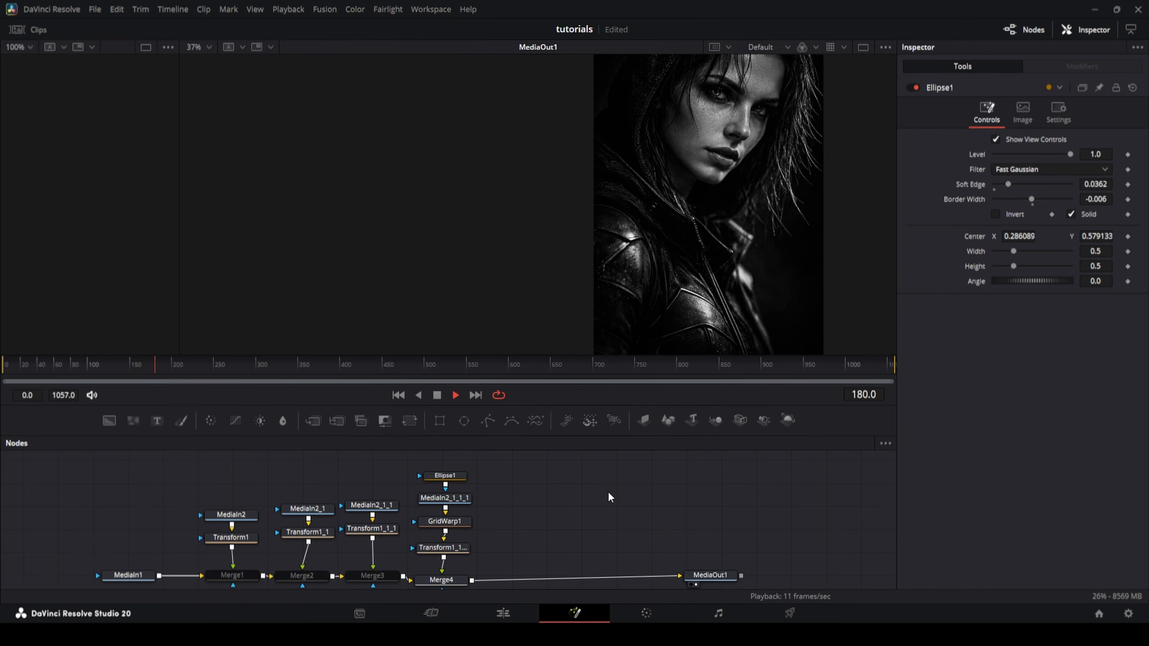
# Enable Merge3, move the Merge4 branch farther away from it and disable Merge4.
pyautogui.scroll(-1, 607, 498)
pyautogui.click(372, 561)
pyautogui.click(915, 88)
pyautogui.moveTo(708, 190); pyautogui.dragTo(613, 274)
pyautogui.moveTo(409, 577); pyautogui.dragTo(480, 454)
pyautogui.moveTo(441, 565); pyautogui.dragTo(482, 561)
pyautogui.click(480, 562)
pyautogui.hotkey('ctrl', 'p')
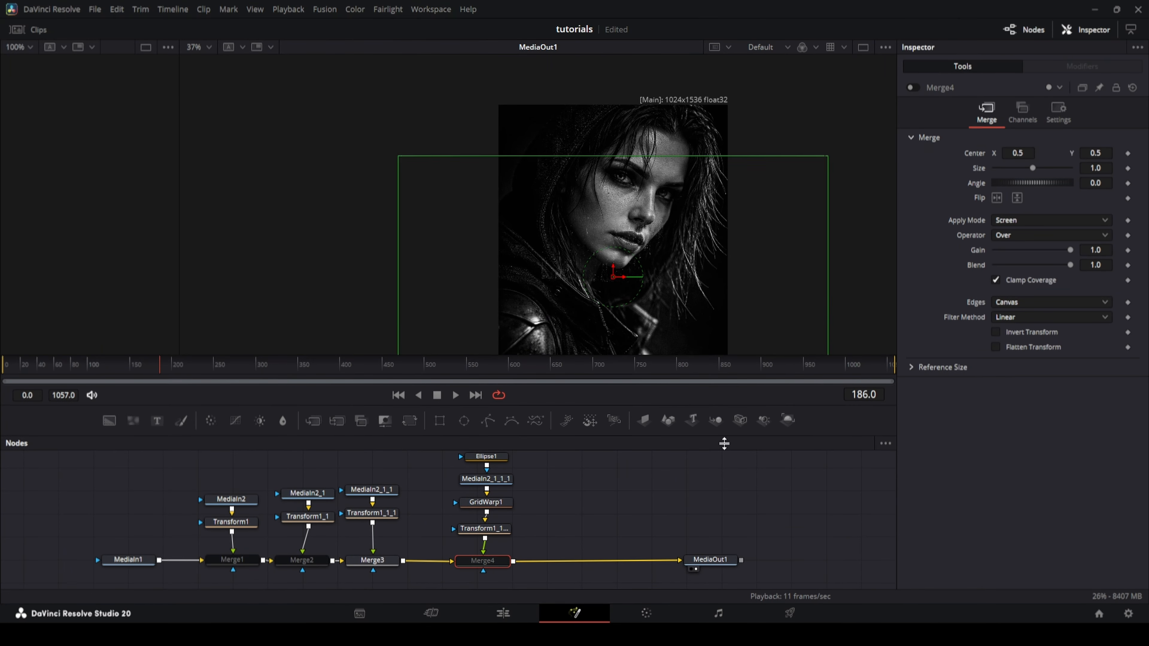
# Insert a Grid Warp node between MediaIn2_1_1 and its Transform, and reduce its grid to 3 by 3.
pyautogui.scroll(3, 645, 249)
pyautogui.click(380, 490)
pyautogui.scroll(-1, 706, 249)
pyautogui.moveTo(379, 514); pyautogui.dragTo(380, 535)
pyautogui.moveTo(384, 491); pyautogui.dragTo(384, 474)
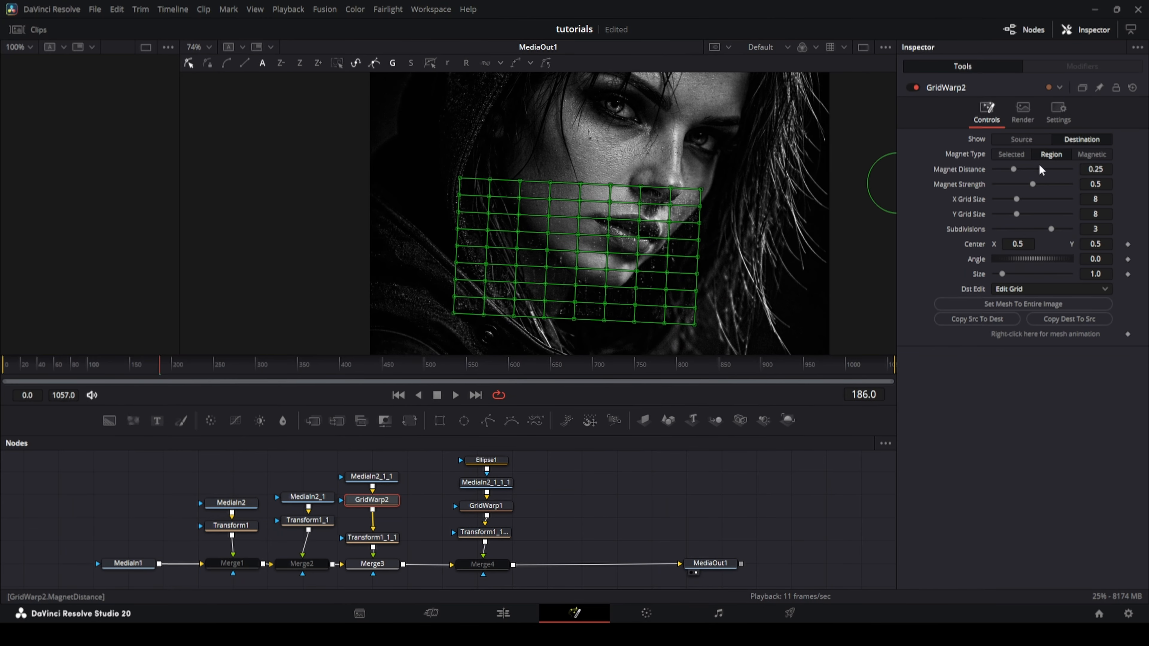
pyautogui.moveTo(1016, 199); pyautogui.dragTo(1004, 199)
pyautogui.moveTo(1015, 214)
pyautogui.mouseDown()
pyautogui.moveTo(1001, 213)
pyautogui.moveTo(1001, 200)
pyautogui.mouseUp()
# Pull the two left columns of GridWarp2's mesh points inward to follow the cheek and jaw.
pyautogui.moveTo(539, 226); pyautogui.dragTo(556, 229)
pyautogui.moveTo(536, 271); pyautogui.dragTo(560, 274)
pyautogui.moveTo(541, 181); pyautogui.dragTo(537, 174)
pyautogui.moveTo(460, 178); pyautogui.dragTo(472, 178)
pyautogui.moveTo(458, 223); pyautogui.dragTo(494, 224)
pyautogui.moveTo(455, 268); pyautogui.dragTo(503, 268)
# Shape GridWarp2's right-hand and lower mesh points around the mouth and chin, and play back the warped raindrops.
pyautogui.moveTo(164, 369); pyautogui.dragTo(20, 369)
pyautogui.moveTo(701, 189); pyautogui.dragTo(706, 179)
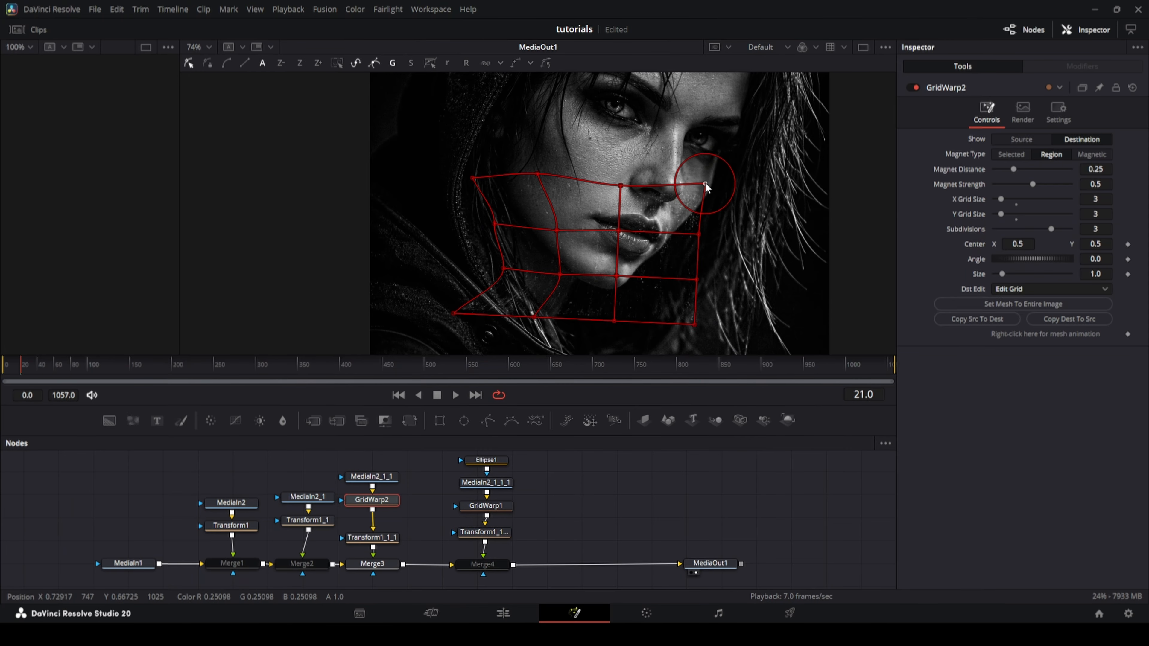
pyautogui.moveTo(699, 234); pyautogui.dragTo(682, 235)
pyautogui.moveTo(696, 279); pyautogui.dragTo(662, 277)
pyautogui.moveTo(694, 325); pyautogui.dragTo(642, 326)
pyautogui.moveTo(616, 275); pyautogui.dragTo(613, 257)
pyautogui.moveTo(614, 321); pyautogui.dragTo(609, 313)
pyautogui.scroll(3, 620, 250)
pyautogui.press('space')
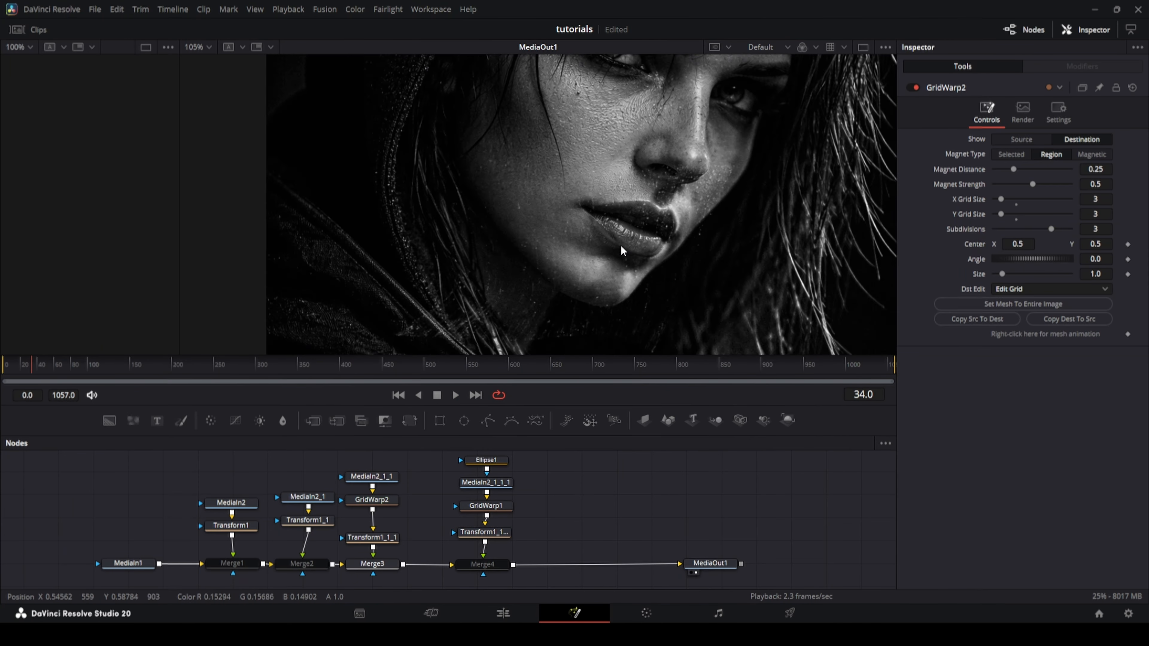
pyautogui.press('space')
# Add an Ellipse mask to MediaIn2_1_1 around the mouth and chin, with soft edge 0.0252, border width 0.029, width 0.677 and height 0.425.
pyautogui.moveTo(375, 471); pyautogui.dragTo(385, 526)
pyautogui.click(407, 489)
pyautogui.scroll(-2, 588, 226)
pyautogui.click(104, 367)
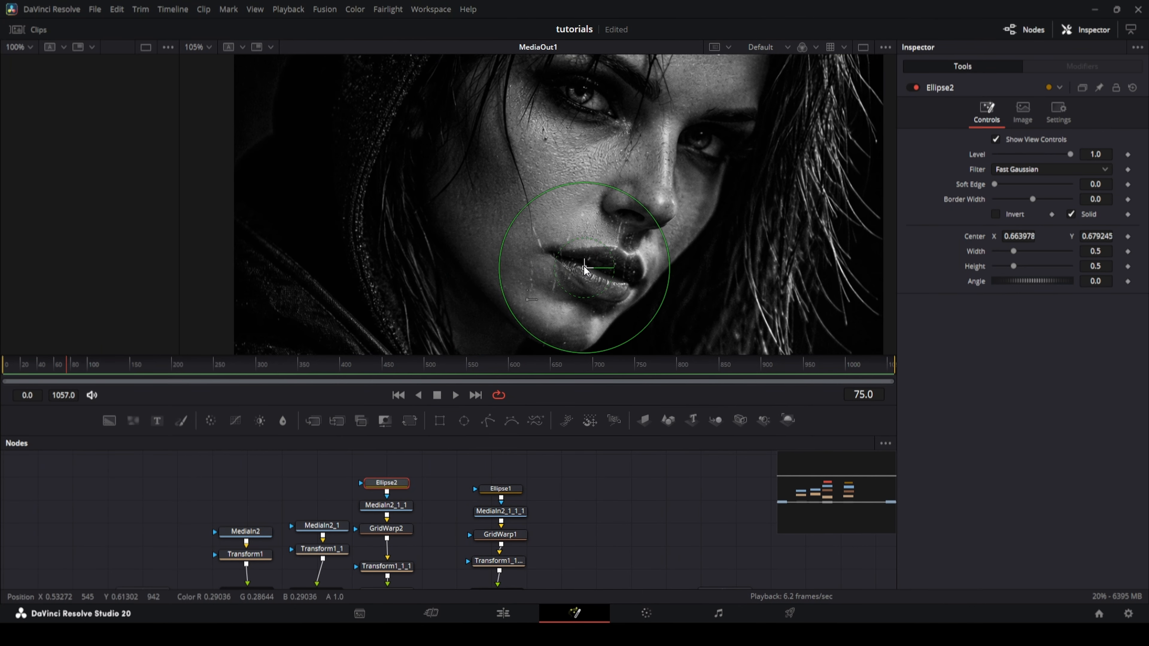
pyautogui.moveTo(1032, 199); pyautogui.dragTo(1062, 199)
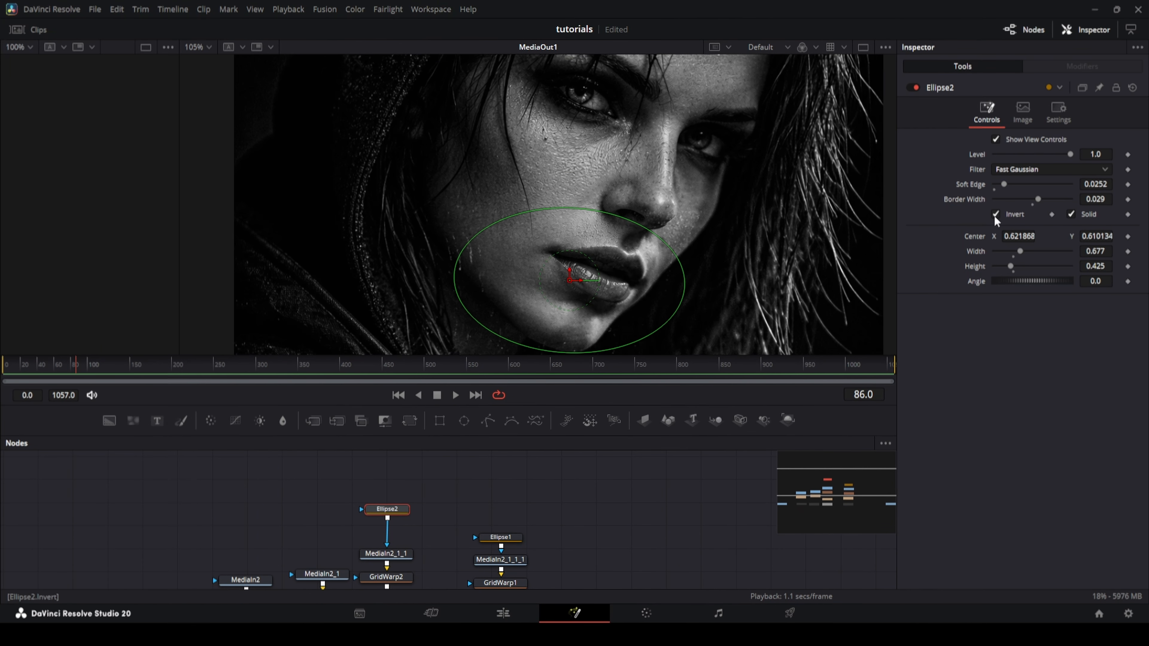
pyautogui.moveTo(571, 266); pyautogui.dragTo(541, 258)
pyautogui.moveTo(537, 255); pyautogui.dragTo(489, 237)
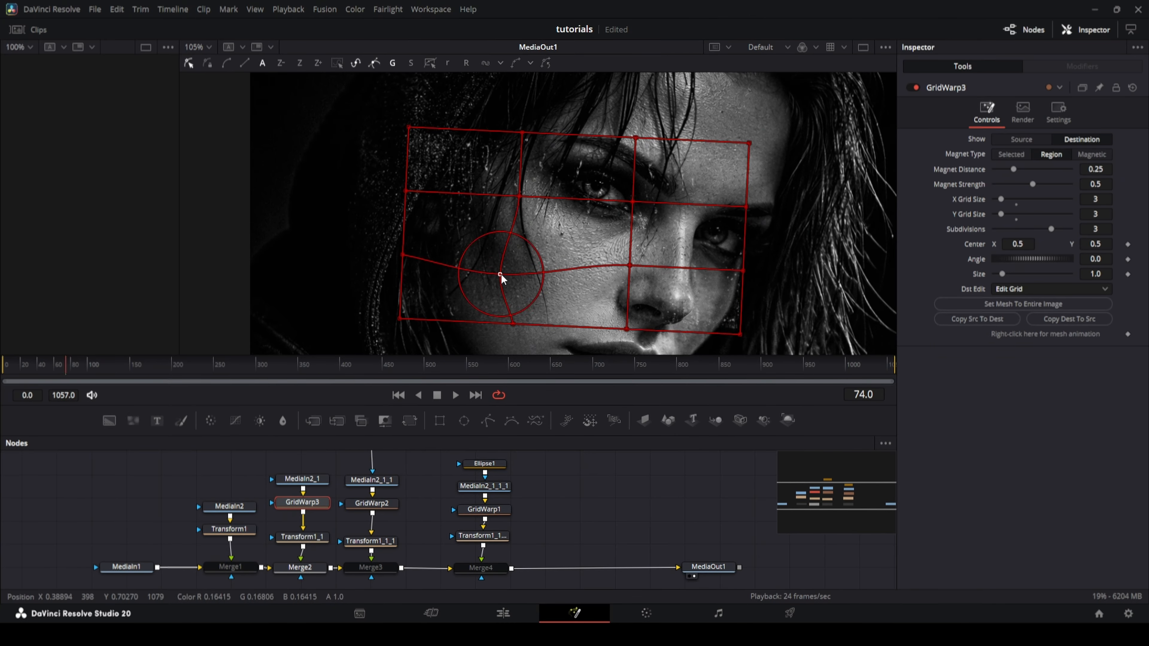
# Bend the 3 by 3 Grid Warp mesh of the MediaIn2_1 layer along the cheek and position an Ellipse mask over that area.
pyautogui.moveTo(502, 275)
pyautogui.mouseDown()
pyautogui.moveTo(526, 134)
pyautogui.moveTo(518, 267)
pyautogui.mouseUp()
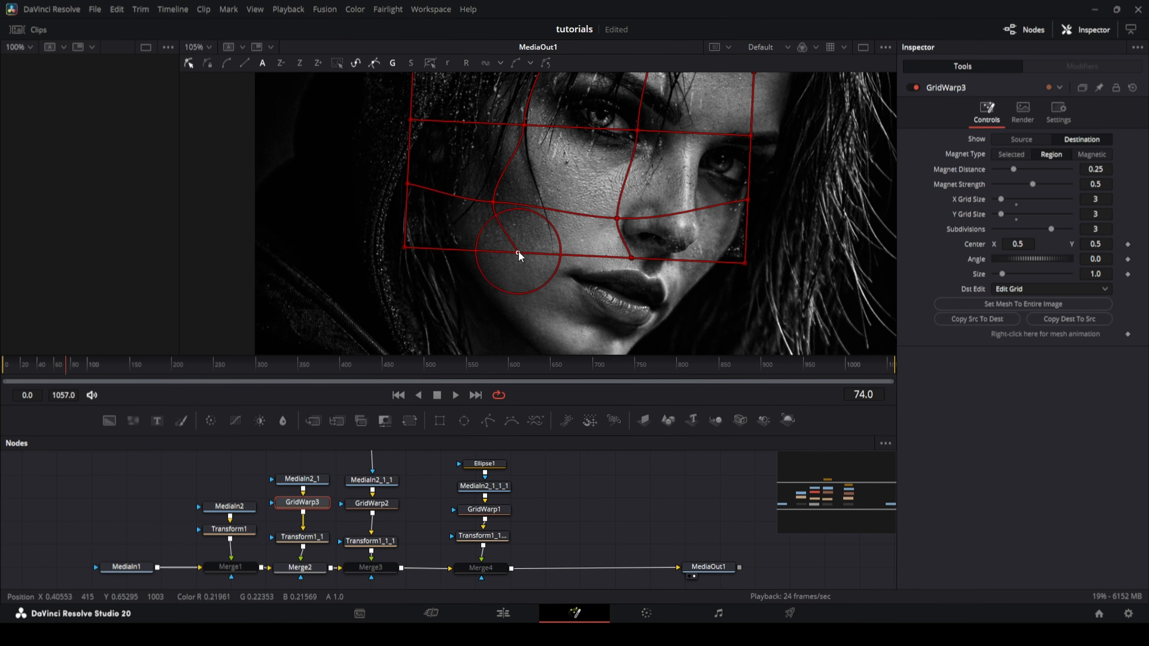
pyautogui.moveTo(617, 254); pyautogui.dragTo(626, 275)
pyautogui.moveTo(731, 275); pyautogui.dragTo(706, 322)
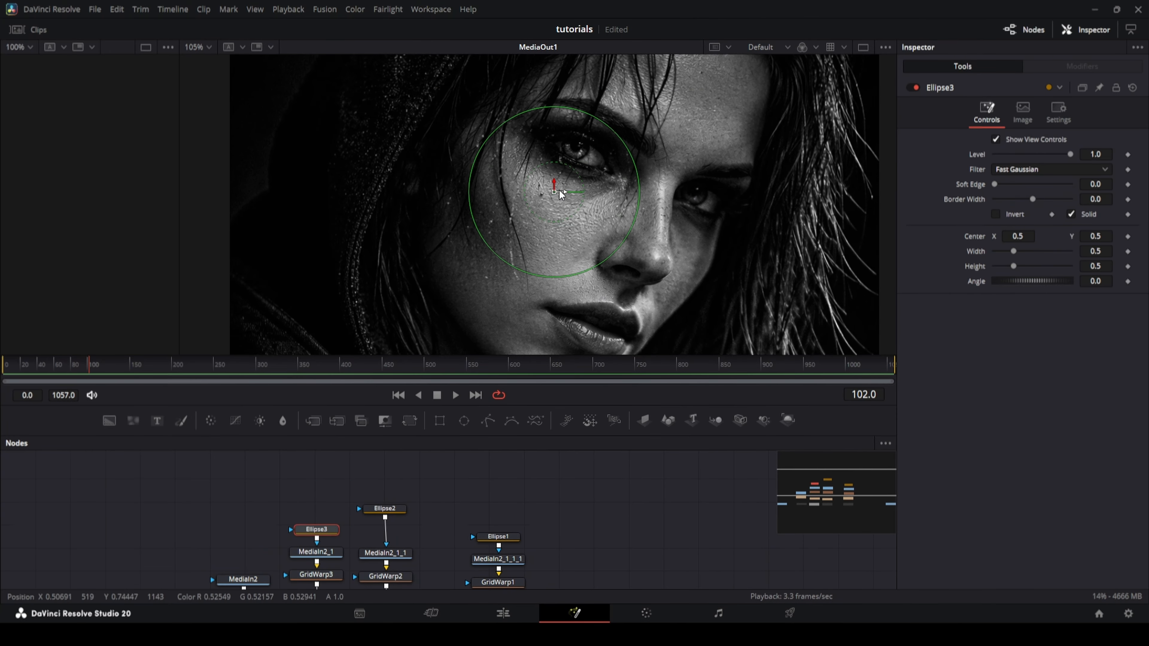
pyautogui.moveTo(520, 190); pyautogui.dragTo(542, 195)
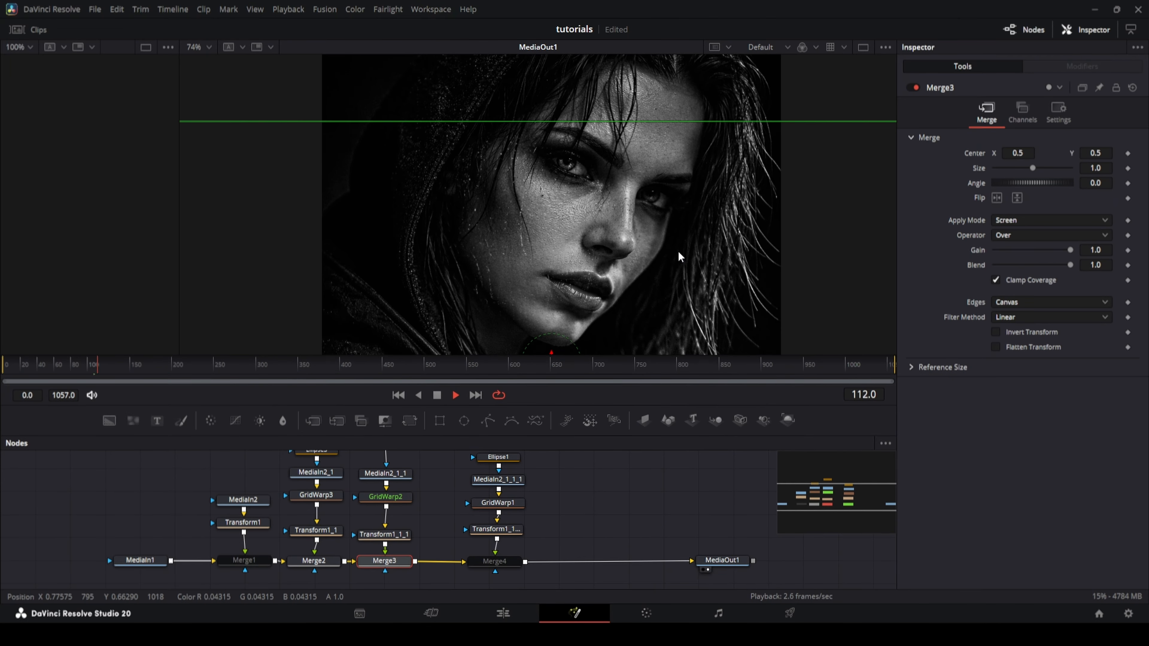
# Insert a 3 by 3 Grid Warp between MediaIn2 and Transform1 and bend its mesh around the forehead and eyes.
pyautogui.click(513, 559)
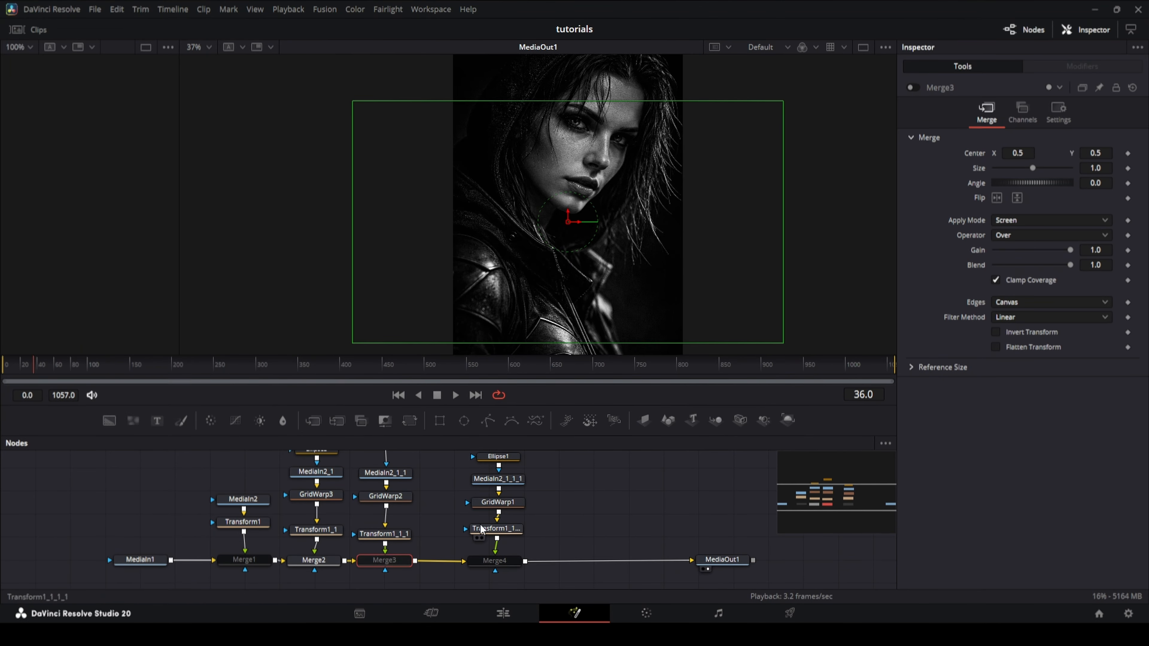
pyautogui.click(244, 500)
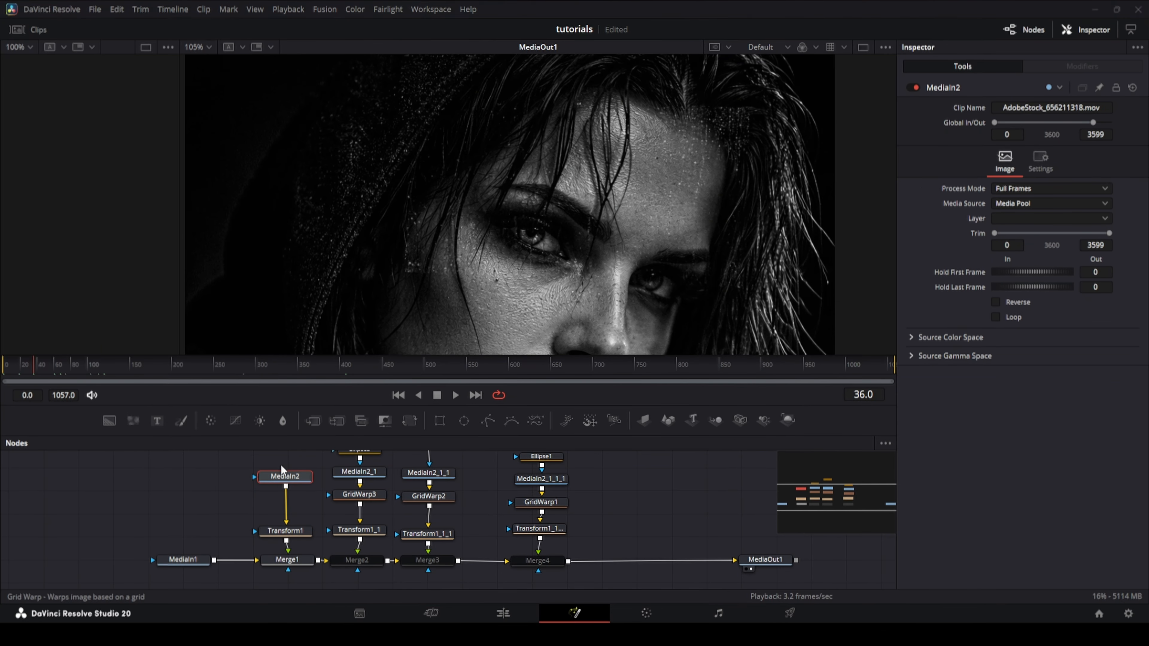
pyautogui.click(235, 420)
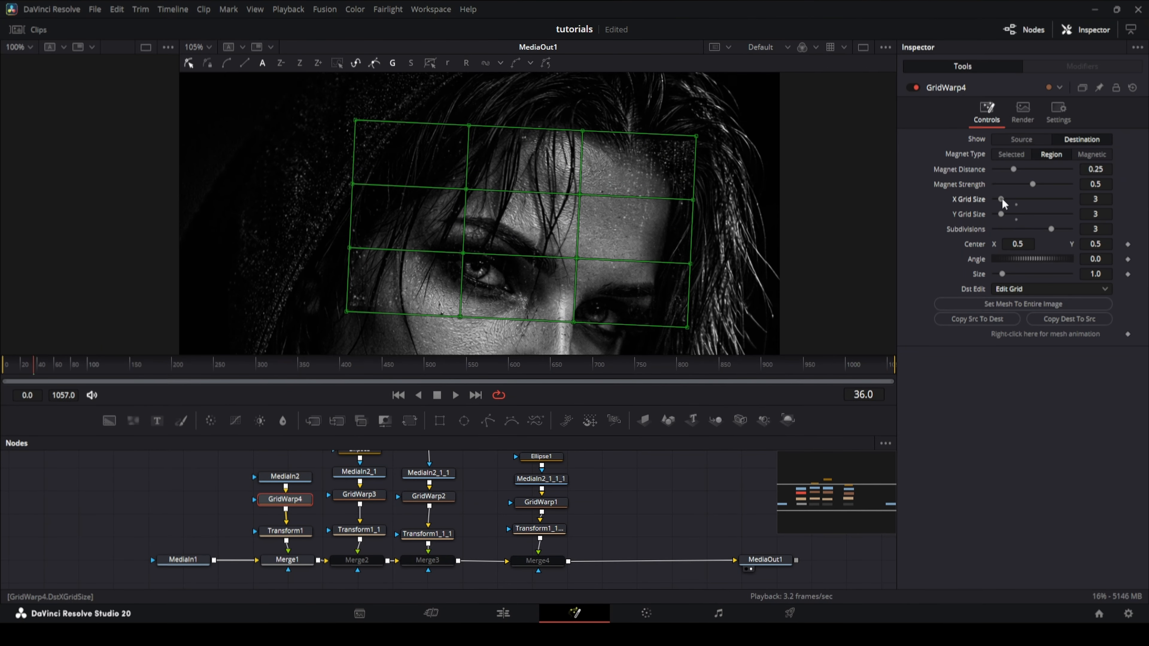
pyautogui.moveTo(582, 130); pyautogui.dragTo(698, 287)
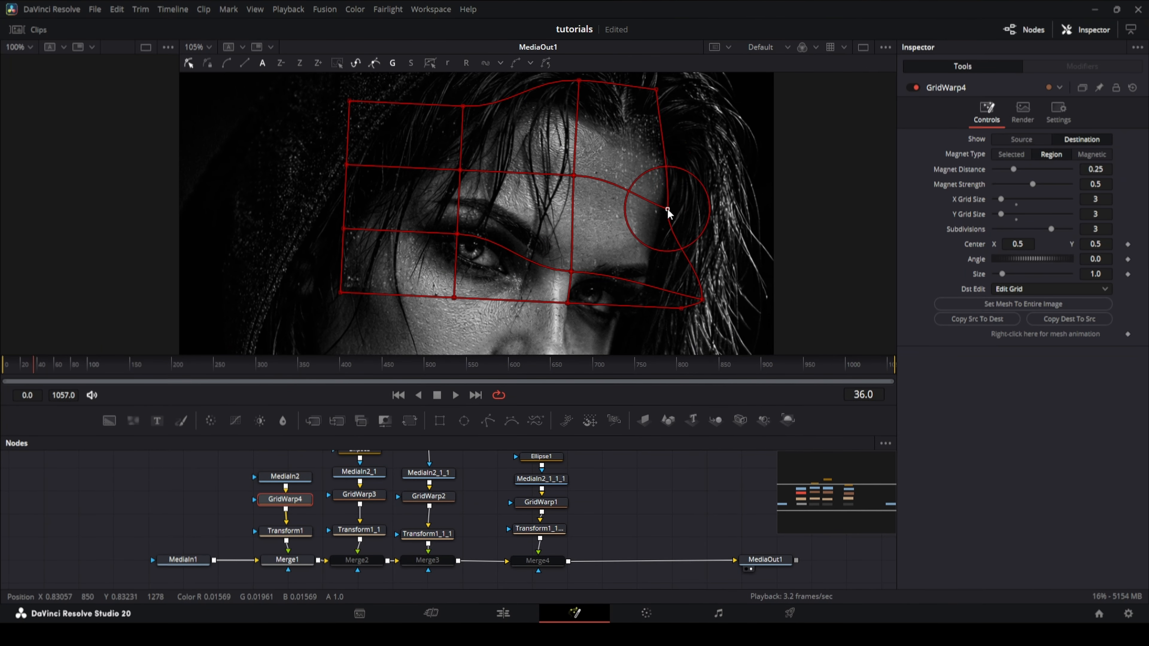
pyautogui.moveTo(662, 212); pyautogui.dragTo(656, 126)
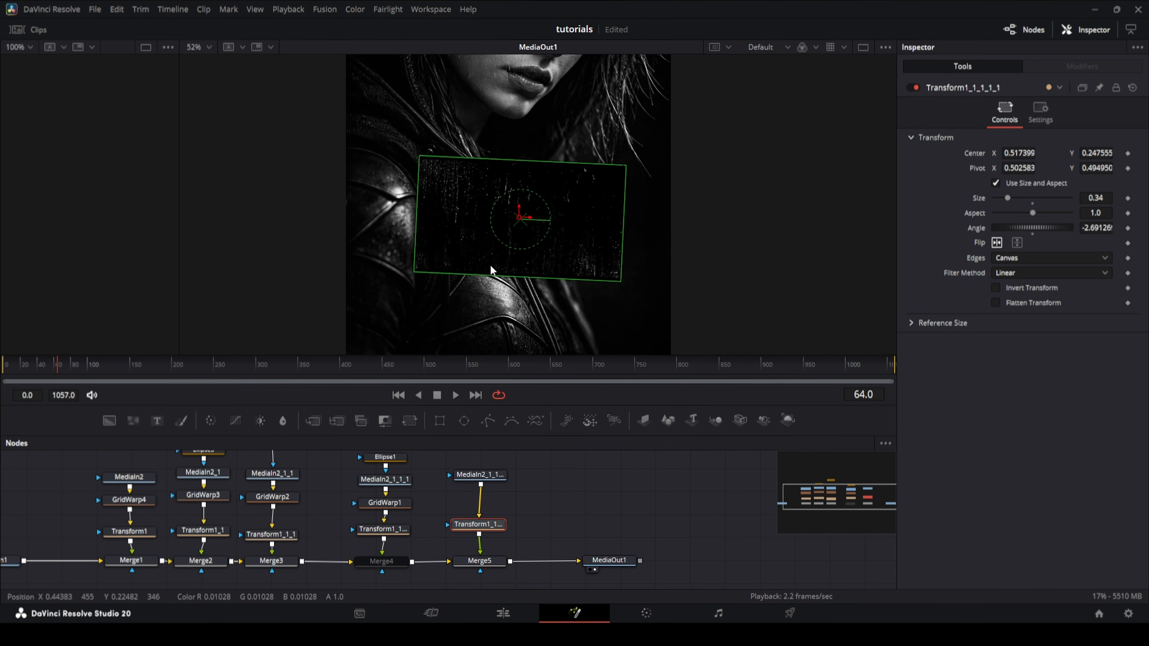
# Position the new raindrop layer over the lower chest armour and bend it with a 3 by 3 Grid Warp mesh.
pyautogui.moveTo(489, 272)
pyautogui.mouseDown()
pyautogui.moveTo(521, 180)
pyautogui.moveTo(496, 277)
pyautogui.mouseUp()
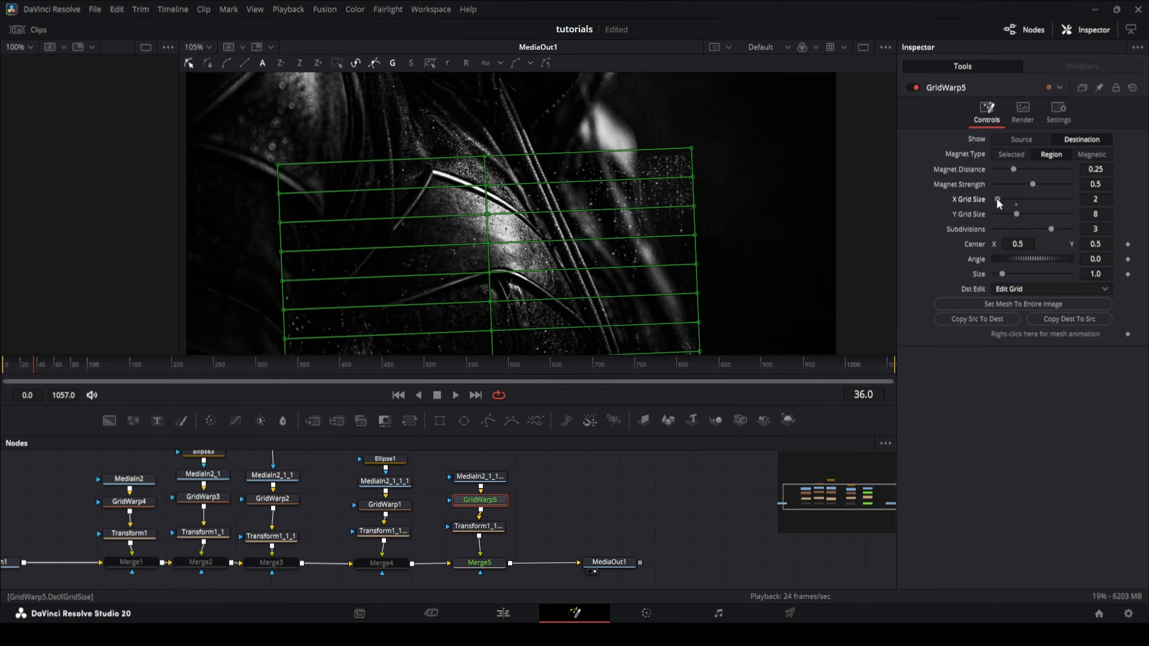
pyautogui.moveTo(996, 198); pyautogui.dragTo(1001, 200)
pyautogui.moveTo(1016, 214); pyautogui.dragTo(1000, 211)
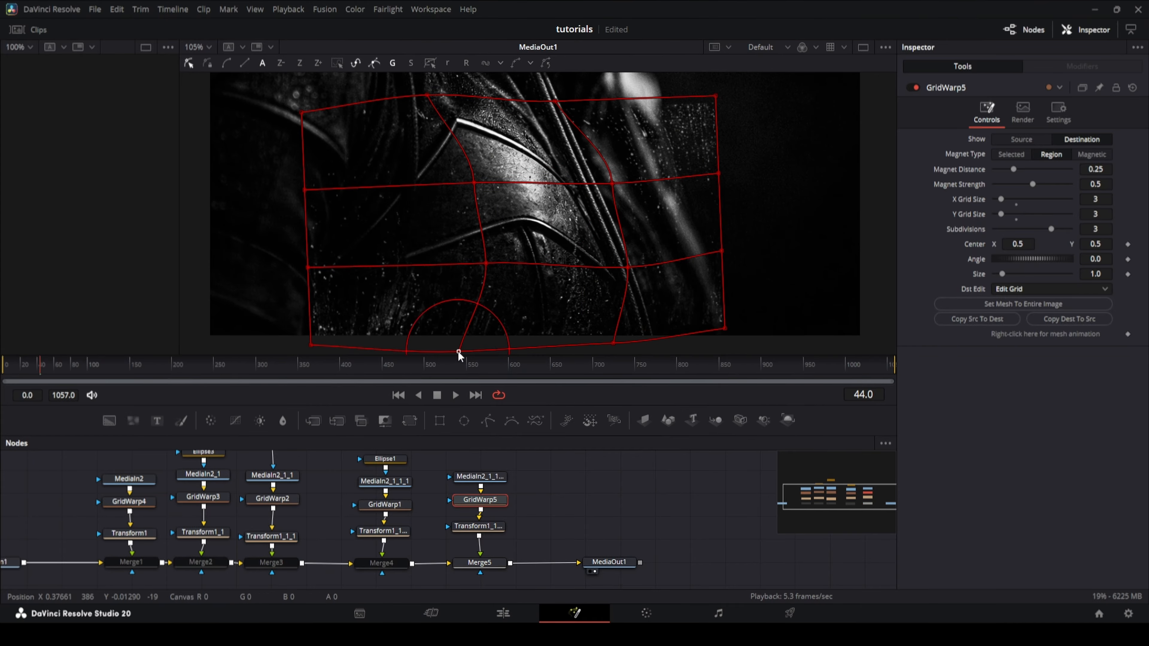
pyautogui.press('space')
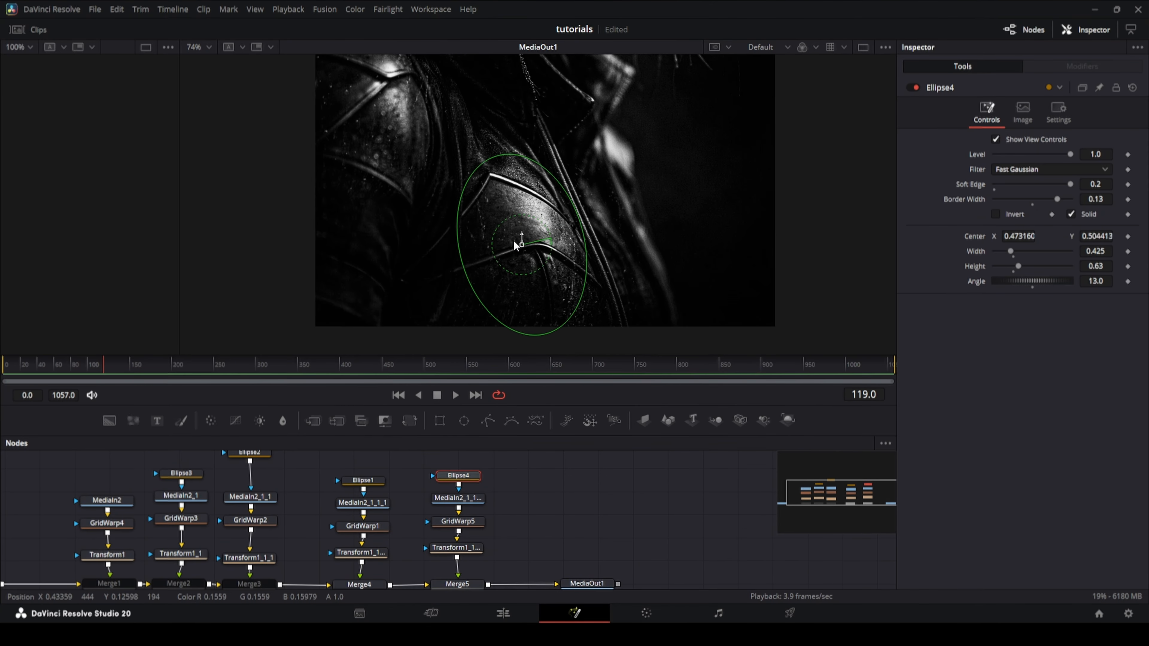
# Move the Ellipse4 mask down the chest armour and set its soft edge to 0.115 and border width to 0.019.
pyautogui.moveTo(514, 241); pyautogui.dragTo(523, 268)
pyautogui.moveTo(1060, 183); pyautogui.dragTo(1038, 184)
pyautogui.click(621, 501)
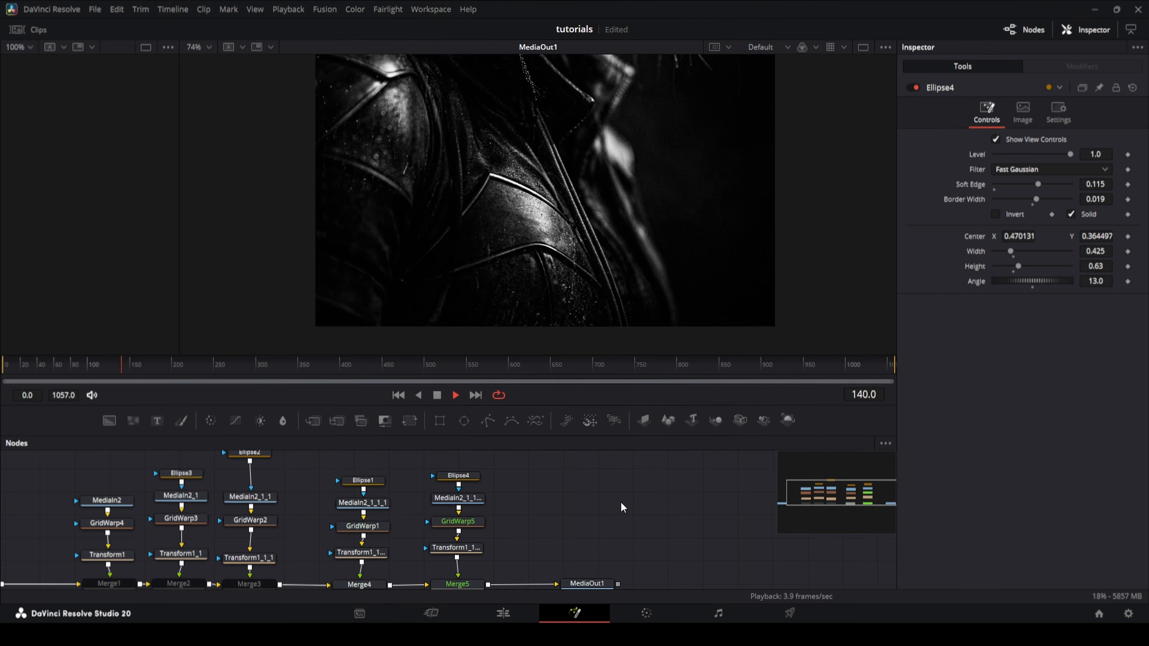
# Add a Blur of size 2.4 between the shoulder raindrop layer's Transform and Merge4.
pyautogui.click(363, 482)
pyautogui.moveTo(471, 200); pyautogui.dragTo(518, 244)
pyautogui.click(573, 517)
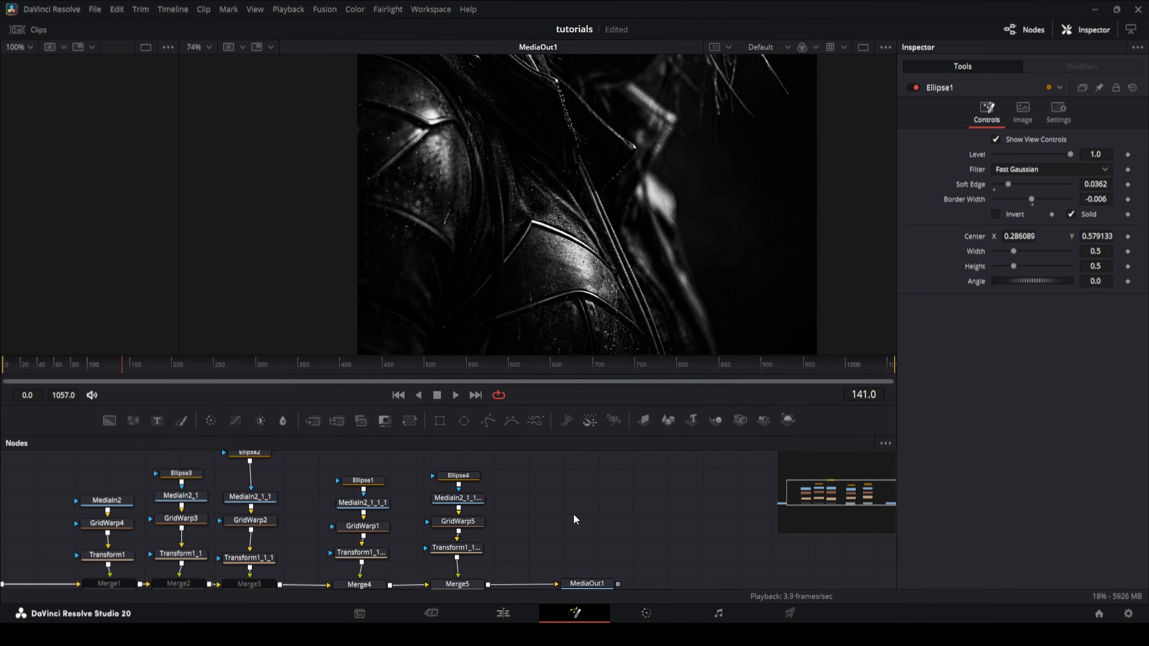
pyautogui.click(373, 554)
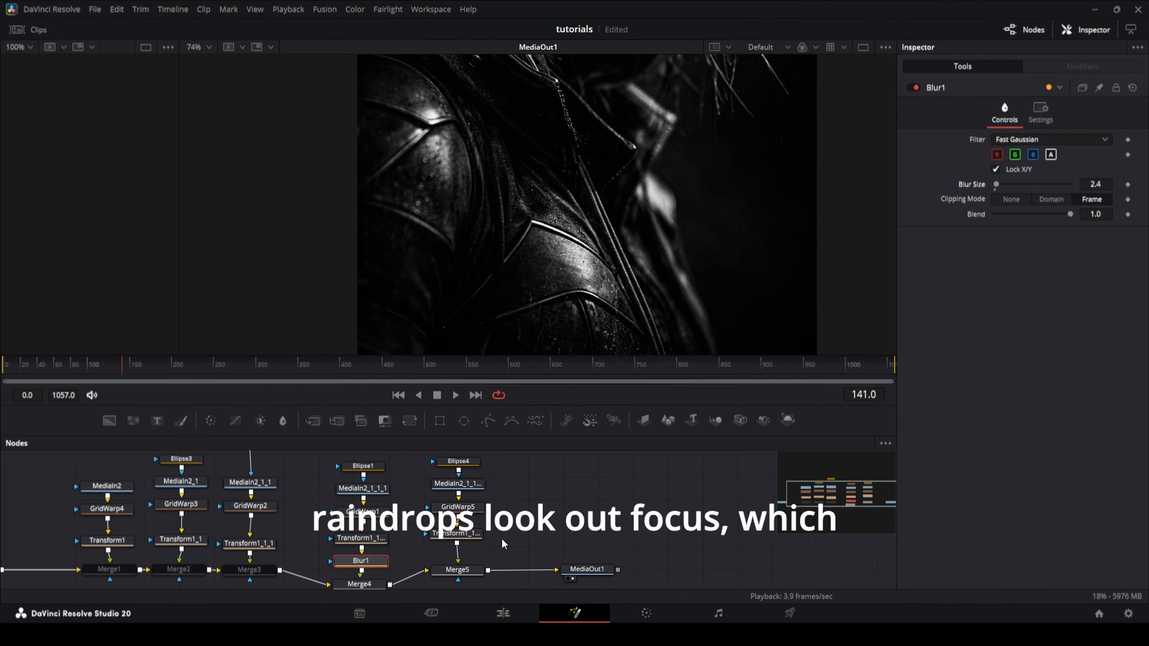
# Examine the blurred shoulder raindrops with Merge5 disabled, and enable Merge5 again.
pyautogui.click(461, 569)
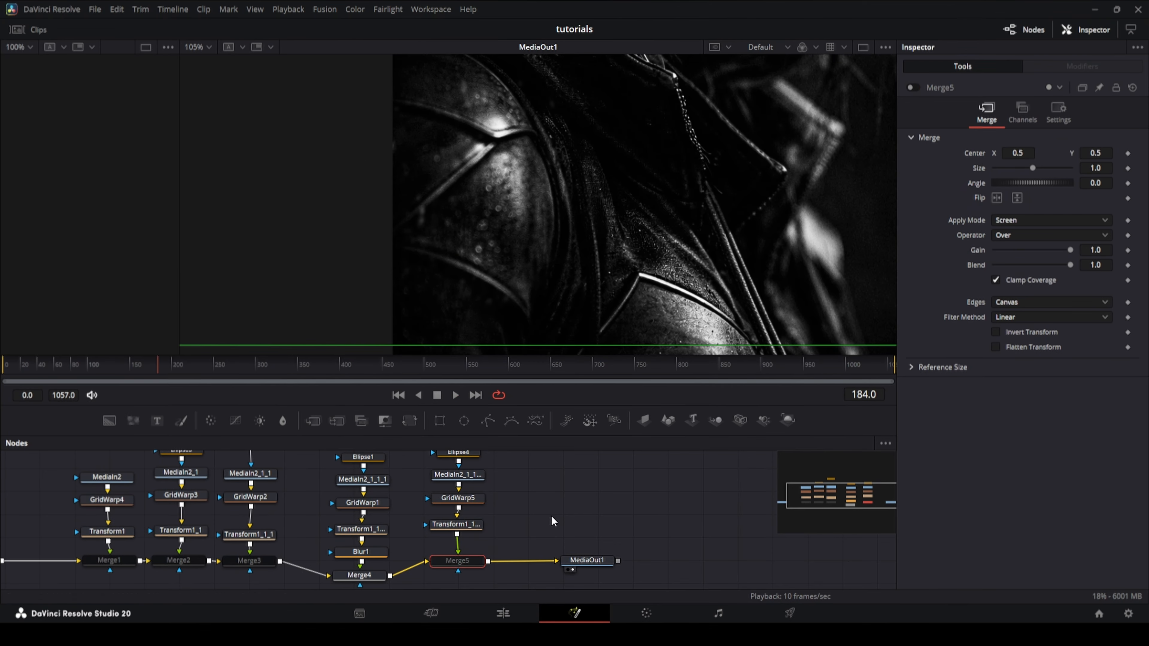
pyautogui.scroll(-1, 551, 521)
pyautogui.click(913, 87)
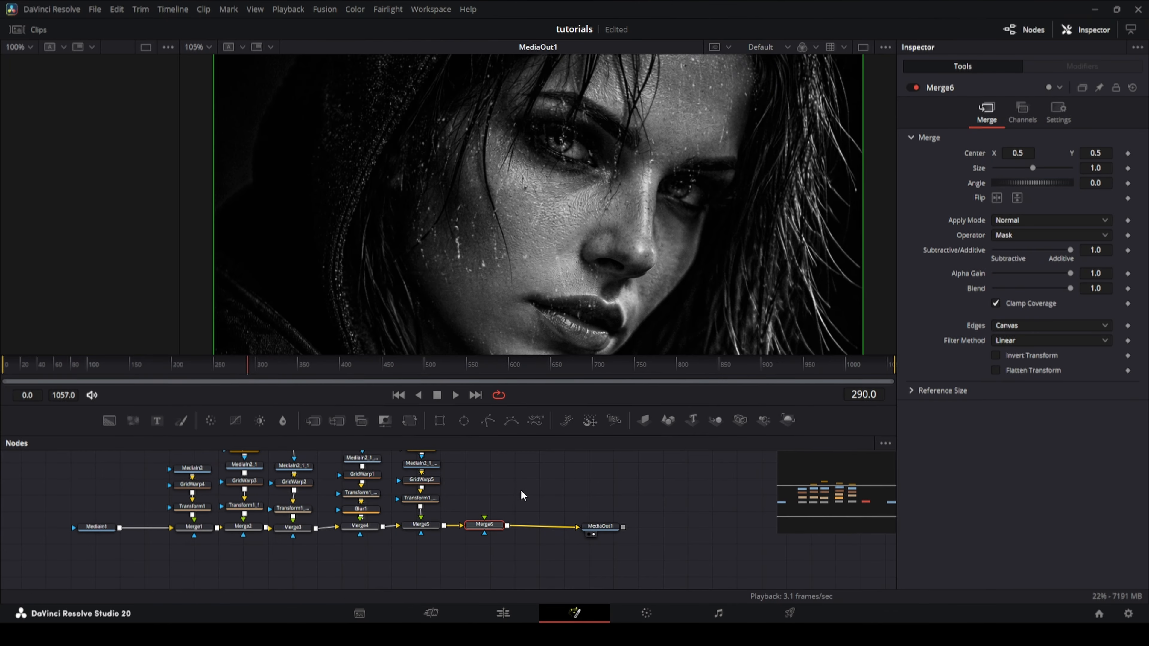
# Add an inverted Ellipse mask to Merge6 over the nearer eye, with soft edge 0.0252, border width -0.2, width 0.365, height 0.268 and angle -15.7.
pyautogui.moveTo(464, 429); pyautogui.dragTo(533, 494)
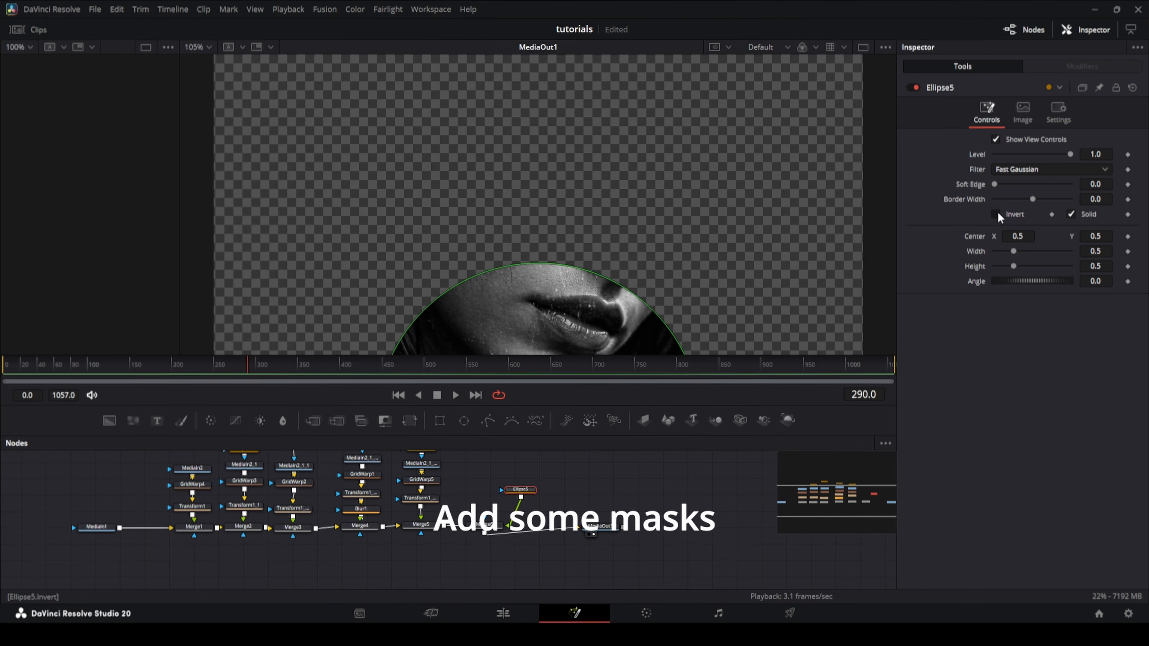
pyautogui.click(997, 214)
pyautogui.scroll(-5, 616, 309)
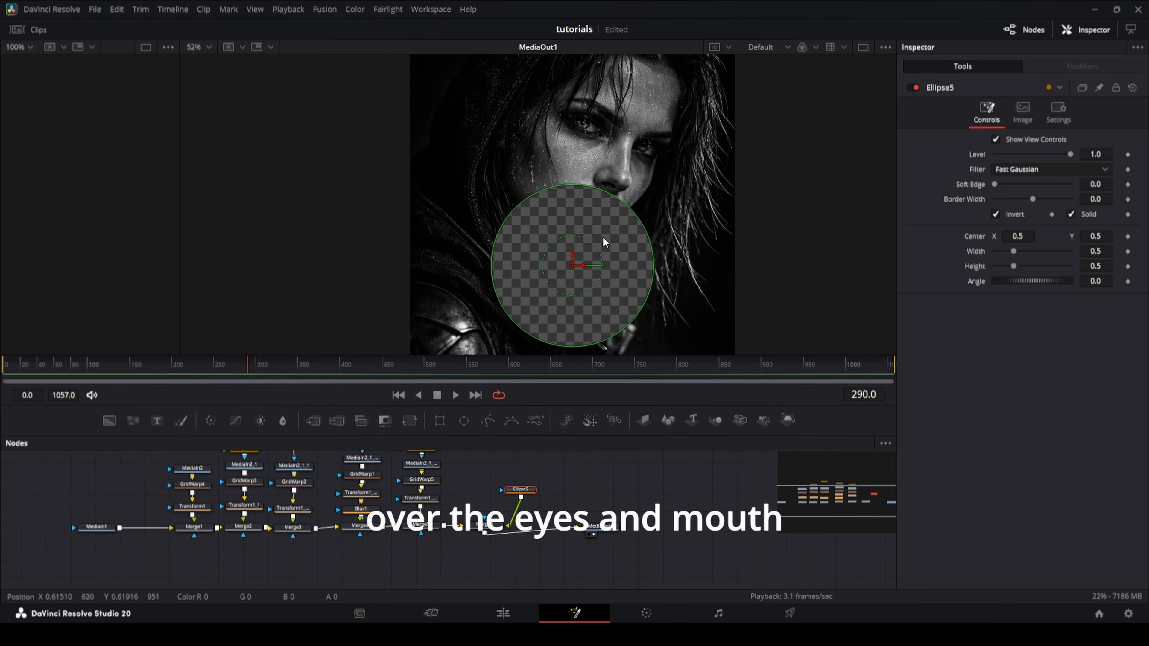
pyautogui.moveTo(572, 266); pyautogui.dragTo(587, 132)
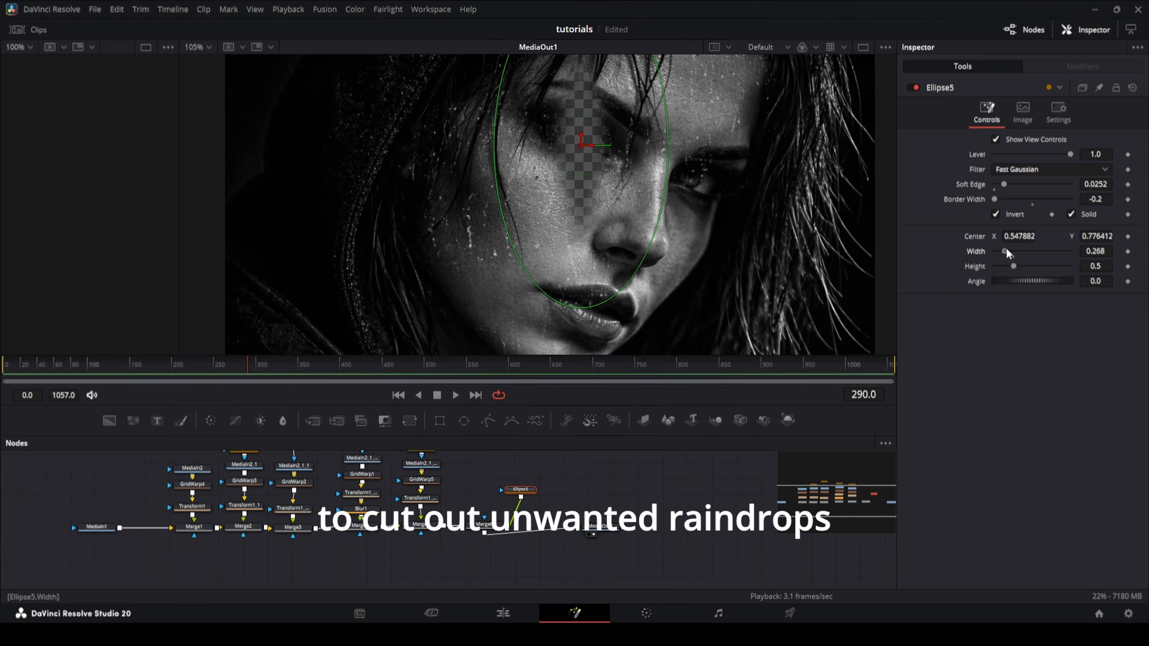
pyautogui.moveTo(1006, 248); pyautogui.dragTo(1007, 251)
pyautogui.moveTo(536, 490); pyautogui.dragTo(522, 529)
pyautogui.click(522, 528)
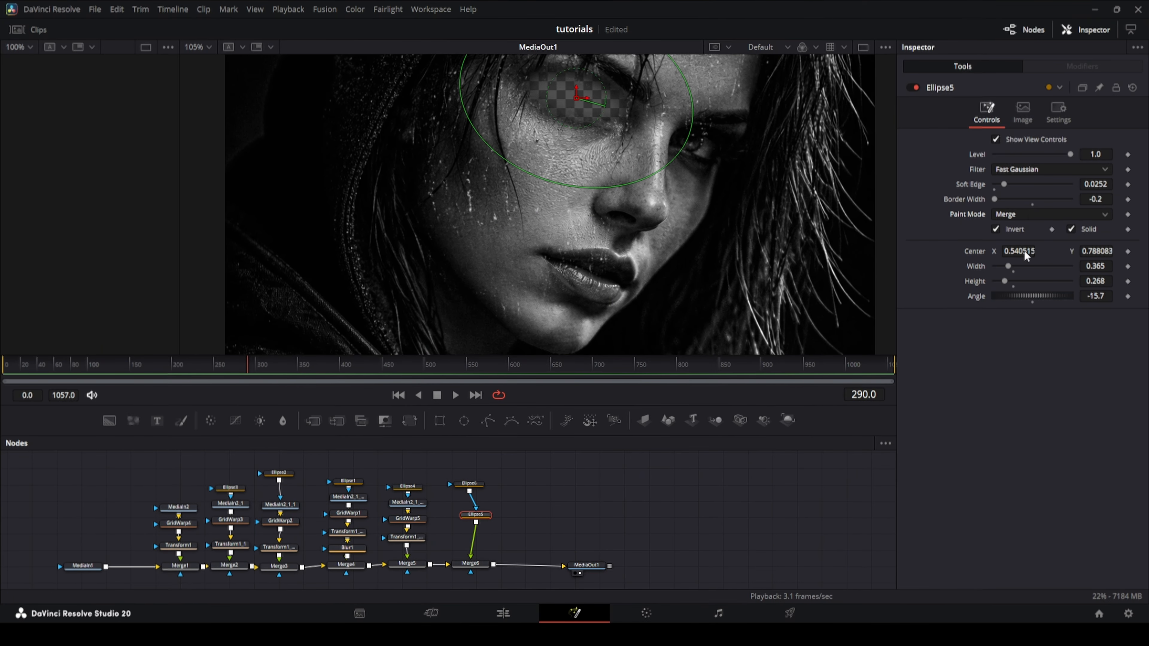
# Fit the inverted Ellipse6 mask over the other eye with soft edge 0.011 and border width -0.069, and widen it.
pyautogui.click(482, 488)
pyautogui.click(476, 514)
pyautogui.click(473, 566)
pyautogui.click(1058, 113)
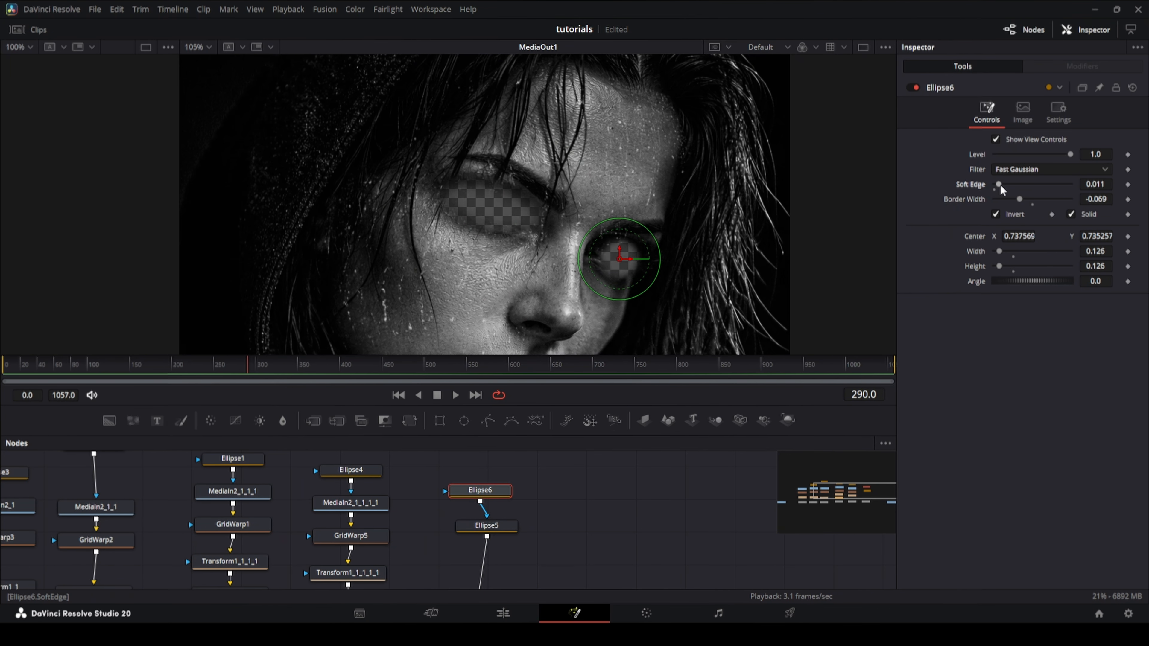
pyautogui.moveTo(999, 251); pyautogui.dragTo(1002, 251)
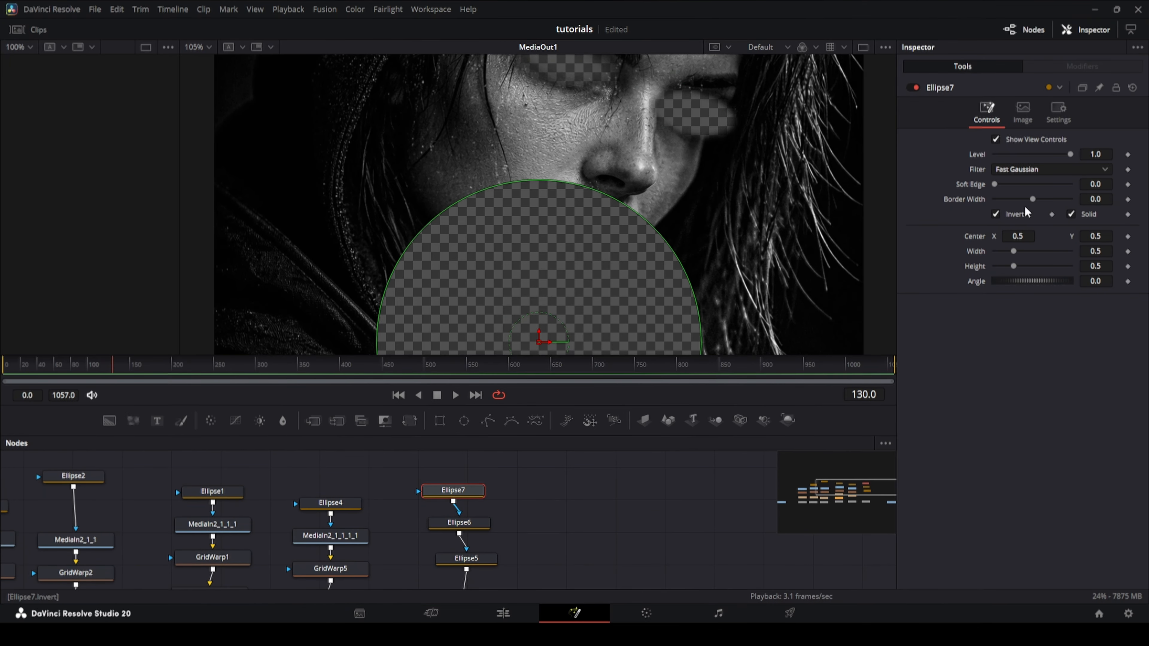
# Fit the inverted Ellipse7 mask over the mouth with soft edge 0.052, border width -0.075, width 0.23, height 0.229 and angle -20.9.
pyautogui.moveTo(1013, 184); pyautogui.dragTo(1019, 183)
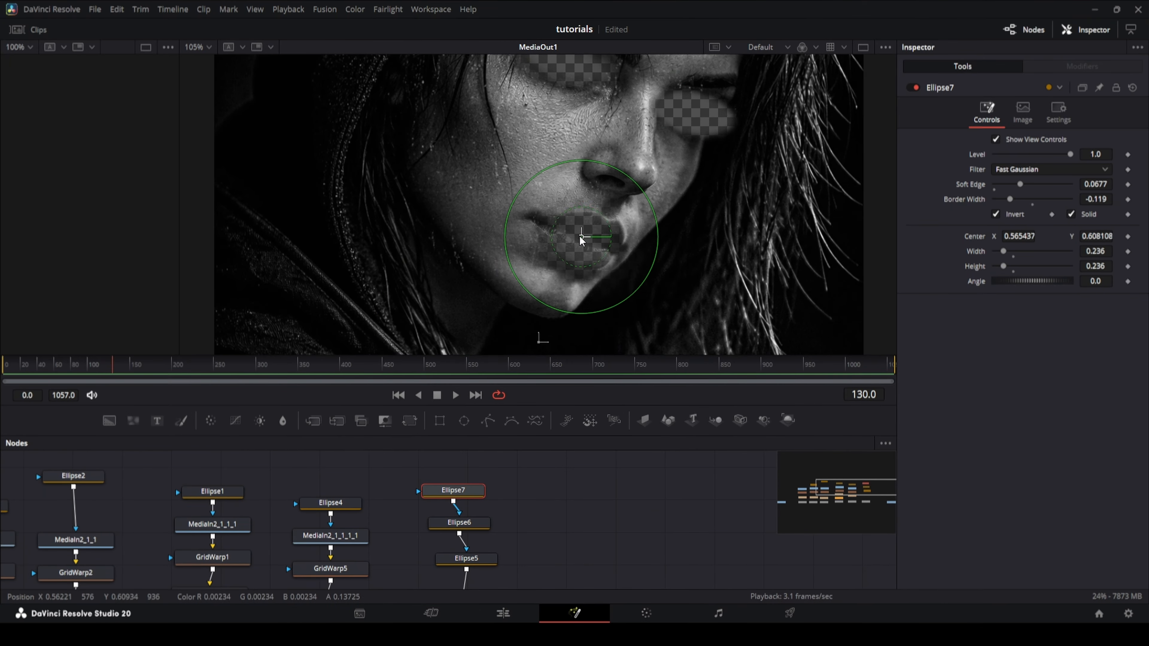
pyautogui.moveTo(1014, 200); pyautogui.dragTo(1018, 199)
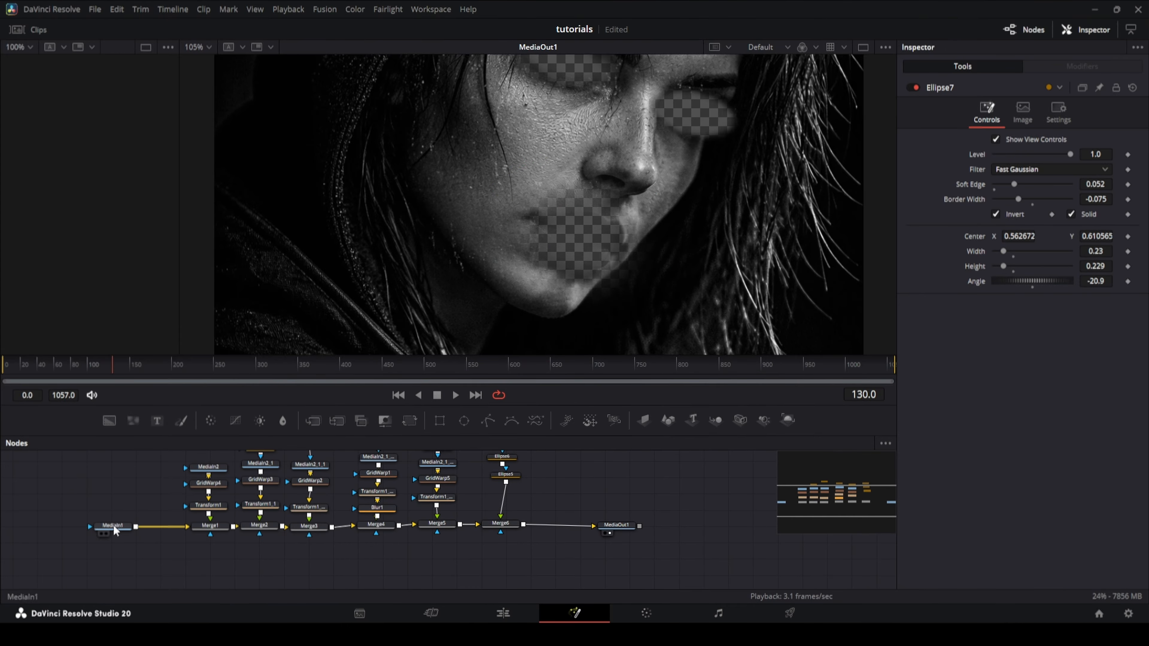
# Paste a copy of MediaIn1 and connect it to a new Merge inserted after Merge6.
pyautogui.hotkey('ctrl', 'v')
pyautogui.click(511, 519)
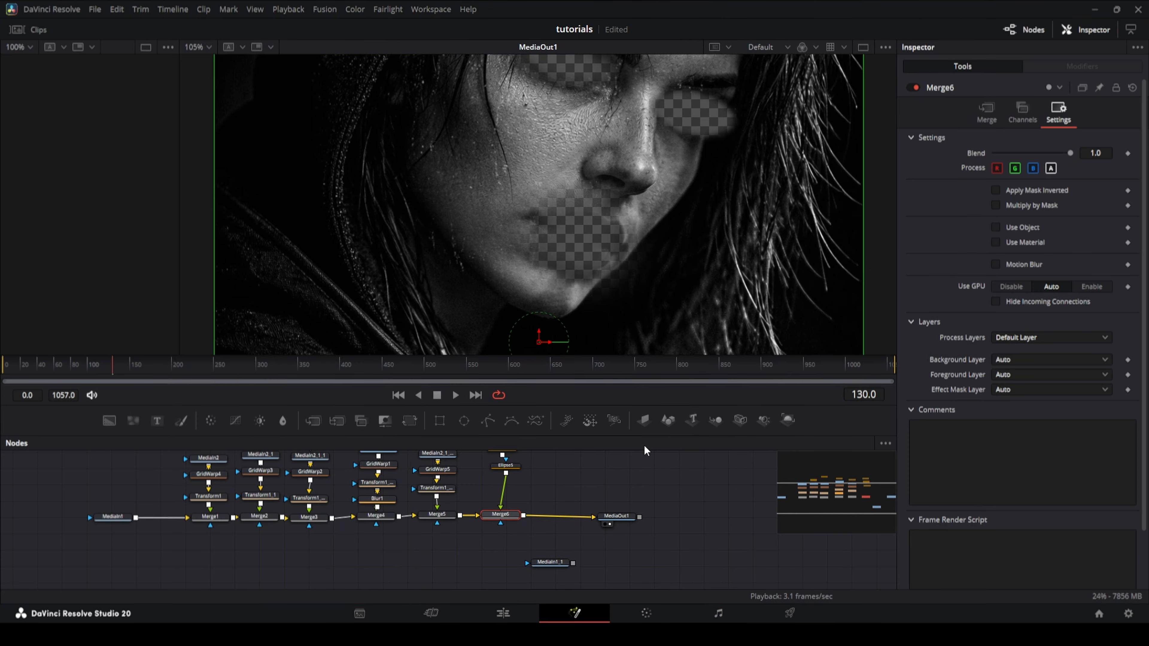
pyautogui.click(338, 423)
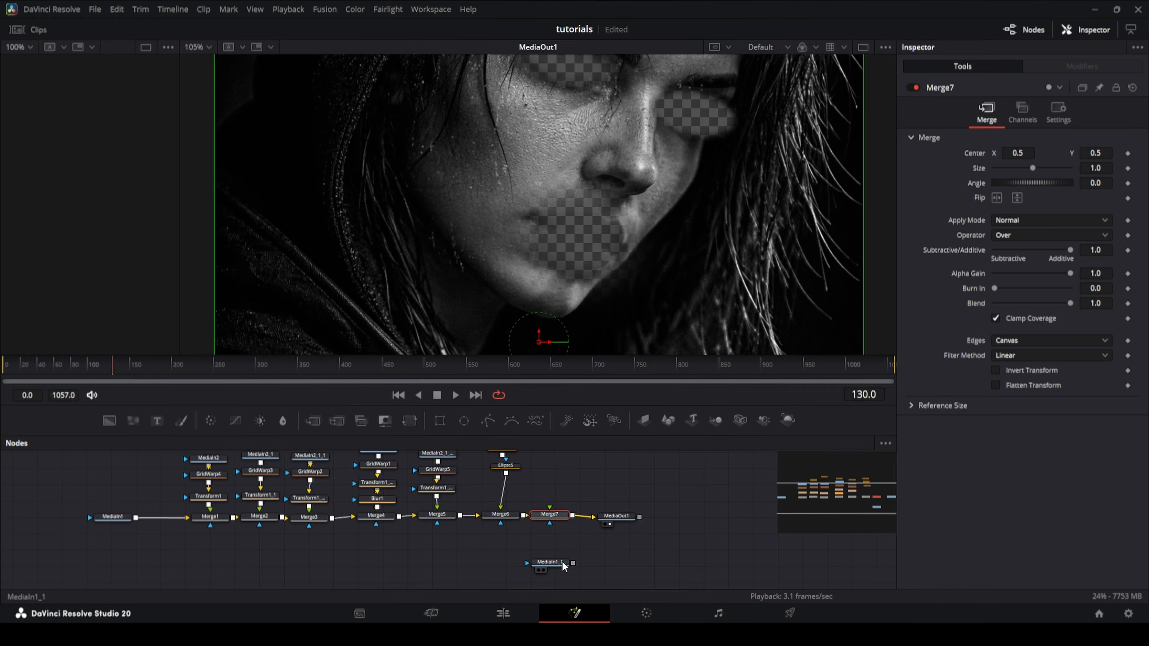
pyautogui.moveTo(560, 562); pyautogui.dragTo(549, 509)
# Set the Merge7 operator to Under so the clean portrait fills the masked holes.
pyautogui.click(554, 515)
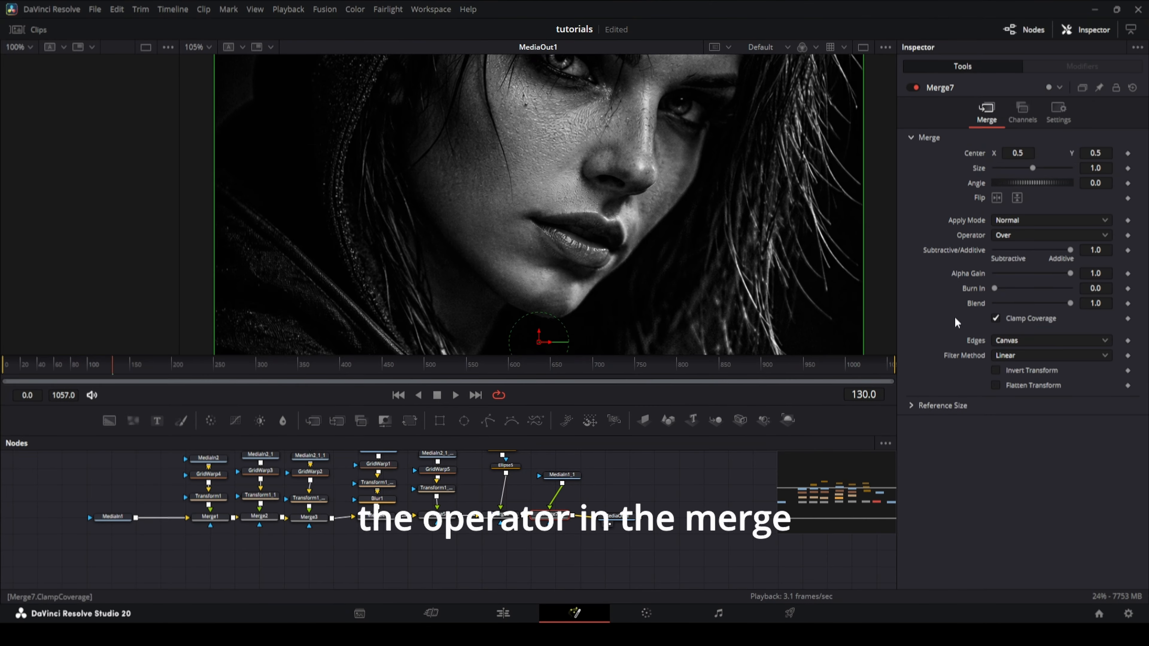
pyautogui.click(1028, 235)
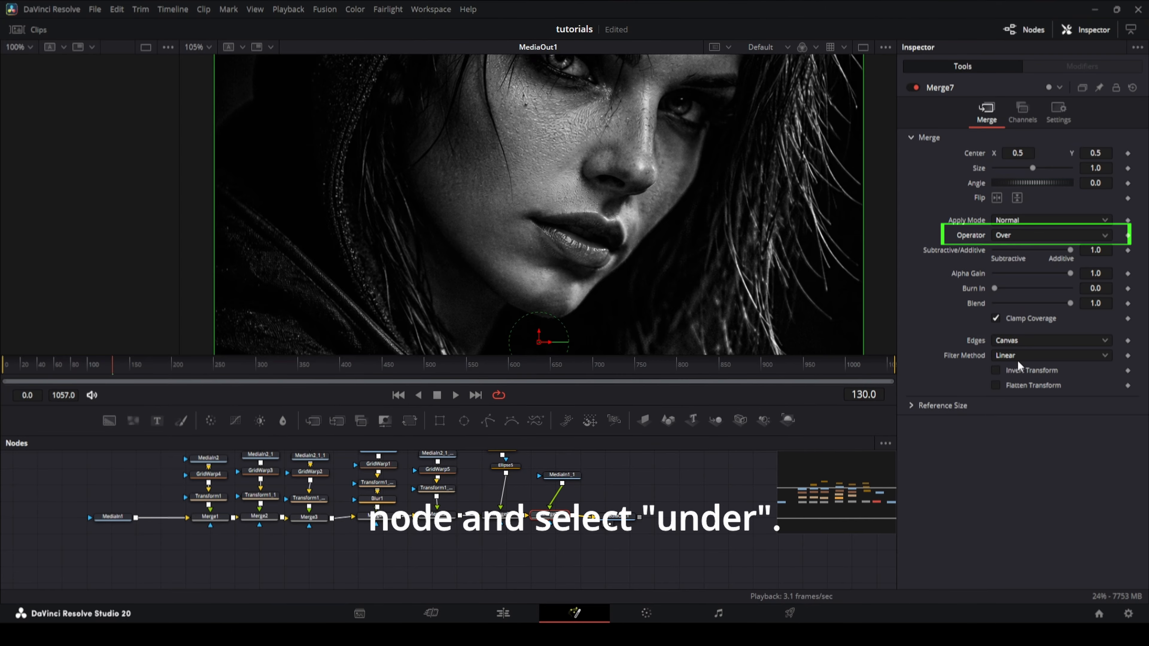
pyautogui.click(1015, 370)
pyautogui.scroll(-2, 652, 281)
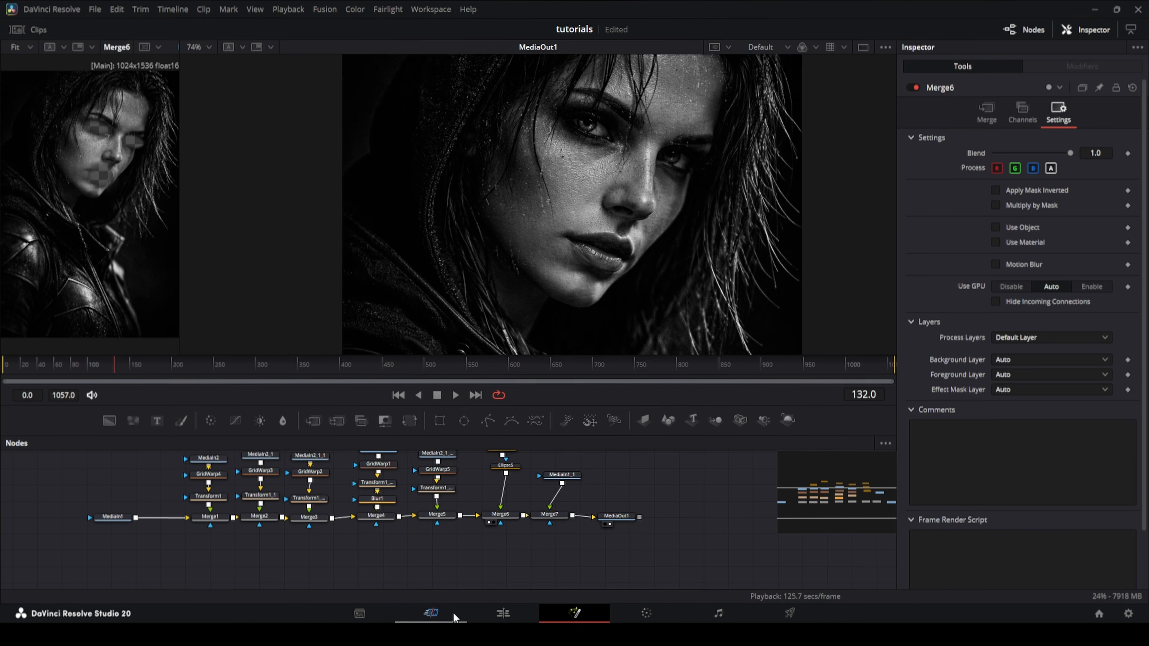
# Overlay the rain clip AdobeStock_673699568.mov above the portrait in the edit timeline, using Add mode at 54.20 opacity, and play it back.
pyautogui.click(503, 613)
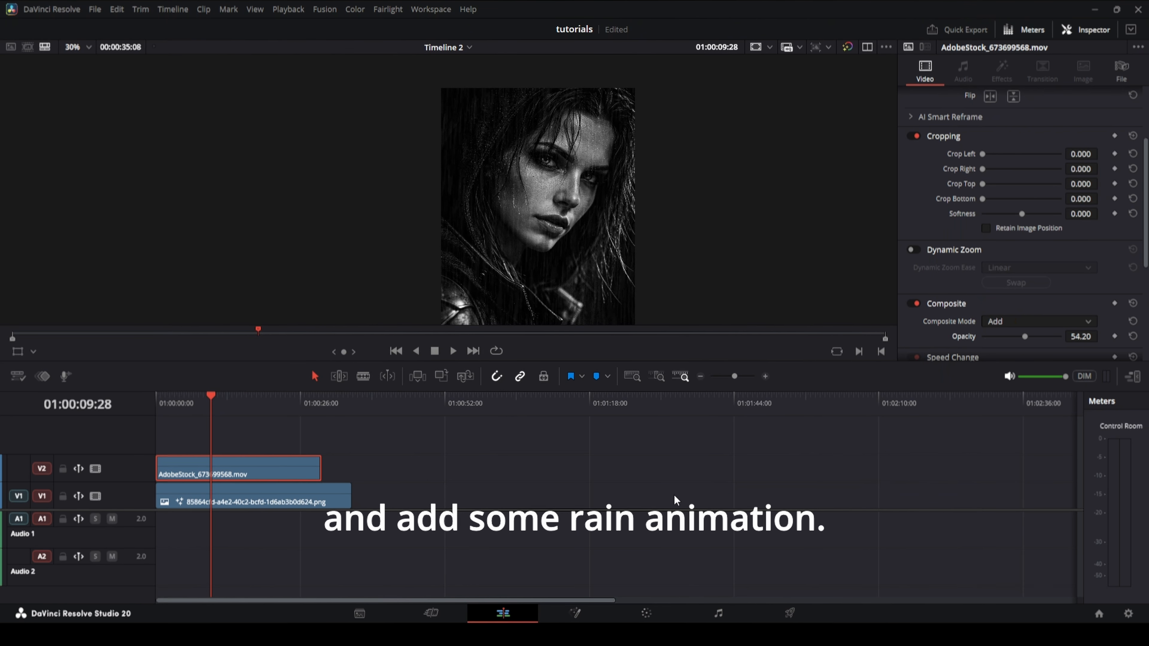
pyautogui.press('Home')
pyautogui.click(416, 419)
pyautogui.press('space')
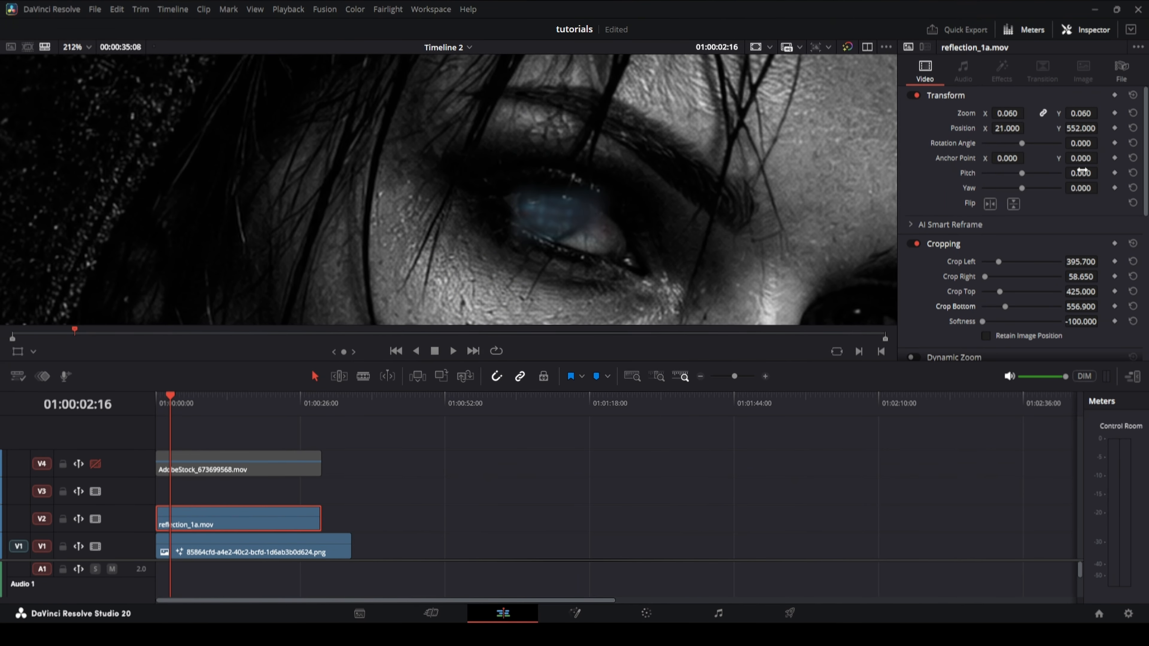
# Refine reflection_1a.mov over the nearer eye: crop left 439.650, right 425.100, top 439.700, bottom 762.100, Normal mode, opacity 54.20.
pyautogui.hotkey('ctrl', 'z')
pyautogui.moveTo(1028, 158); pyautogui.dragTo(1062, 143)
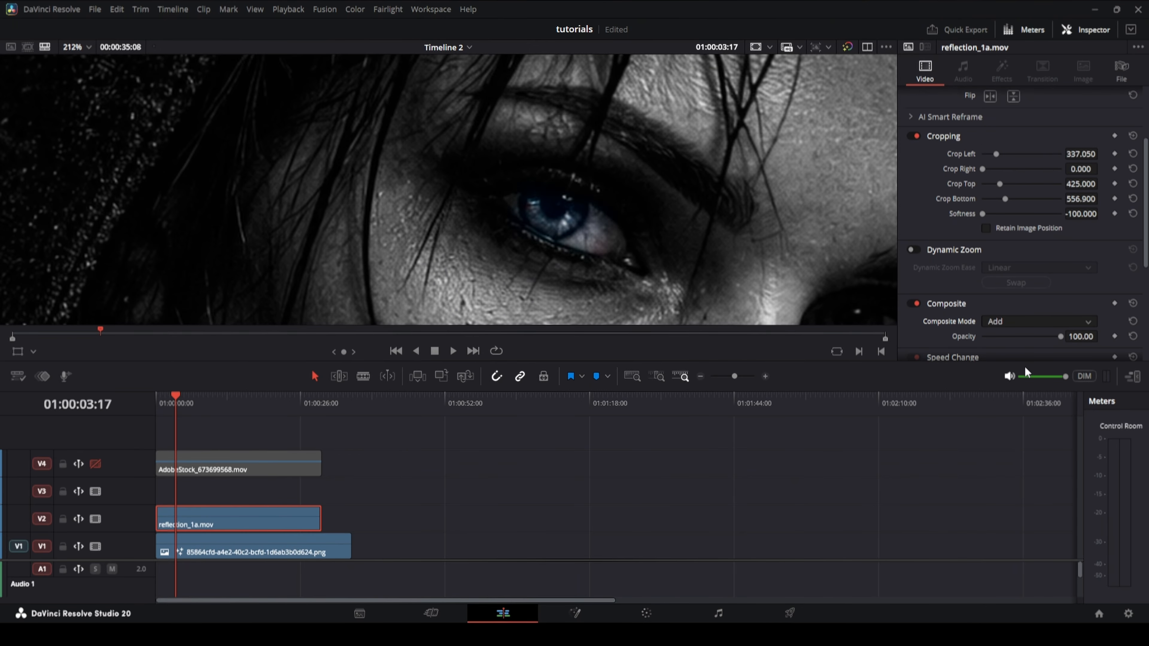
pyautogui.click(184, 406)
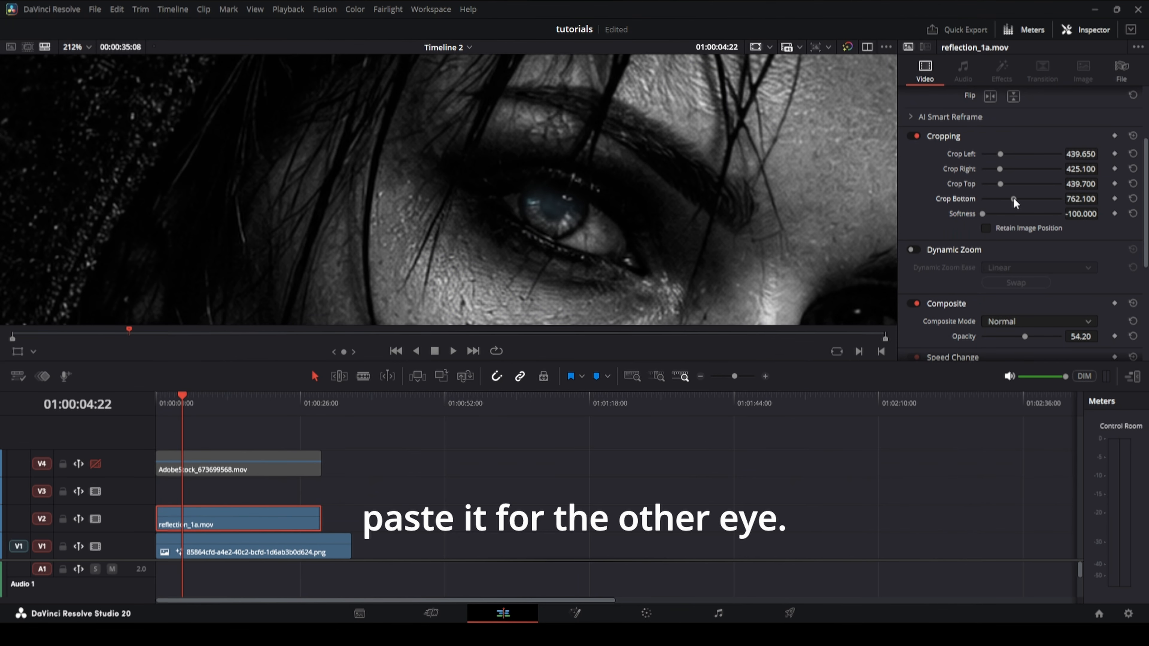
pyautogui.click(214, 407)
# Paste a copy of reflection_1a.mov onto V3 for the other eye, at position X 155, Y 459 and opacity 25.95.
pyautogui.press('Home')
pyautogui.hotkey('ctrl', 'v')
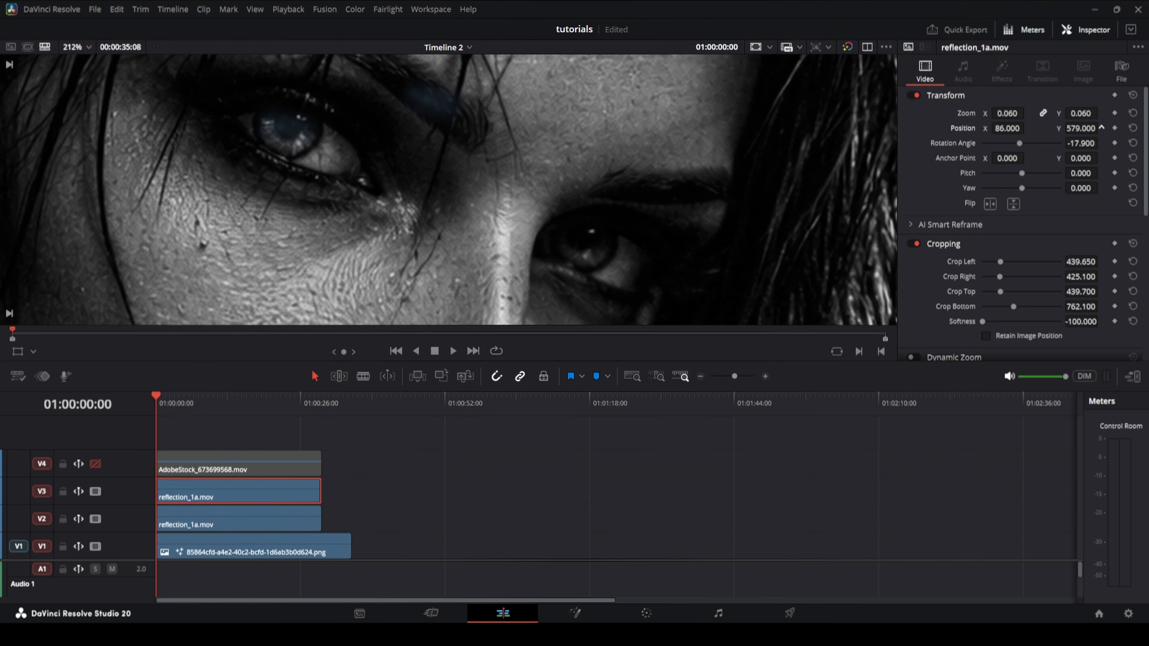
pyautogui.click(181, 406)
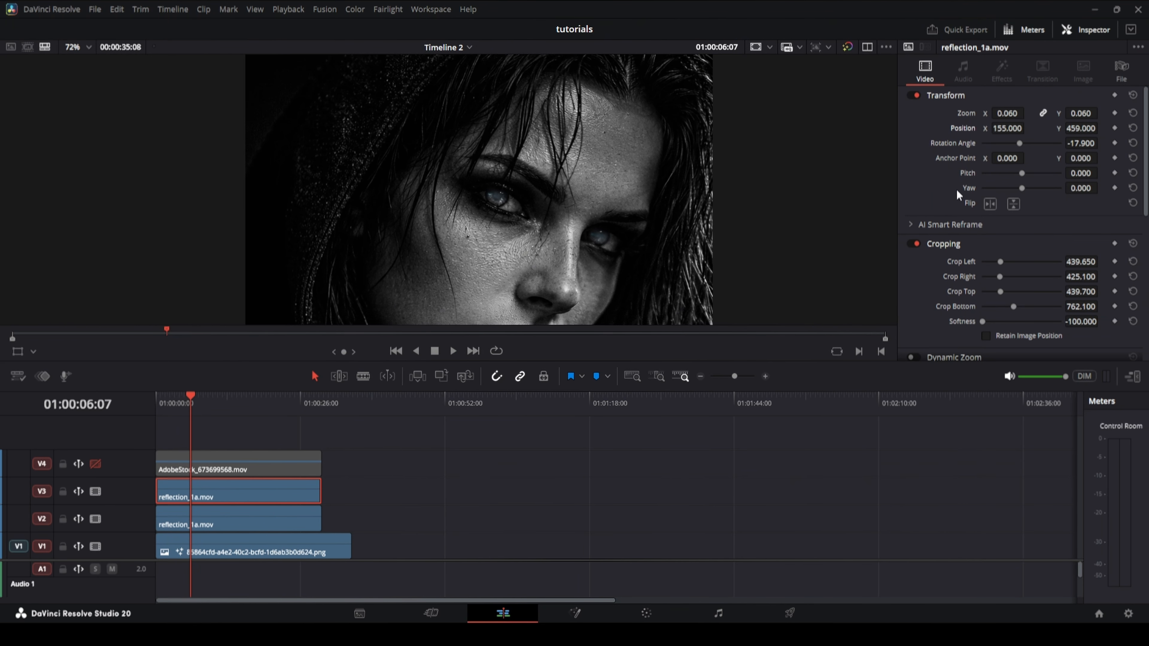
pyautogui.press('Home')
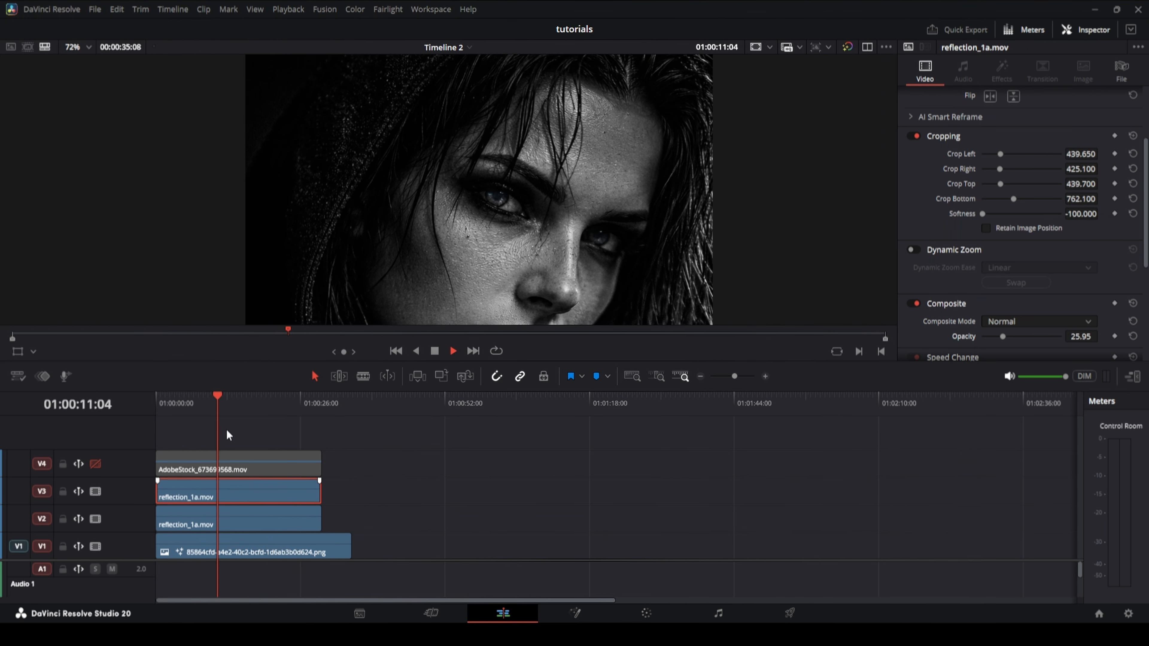
pyautogui.press('Home')
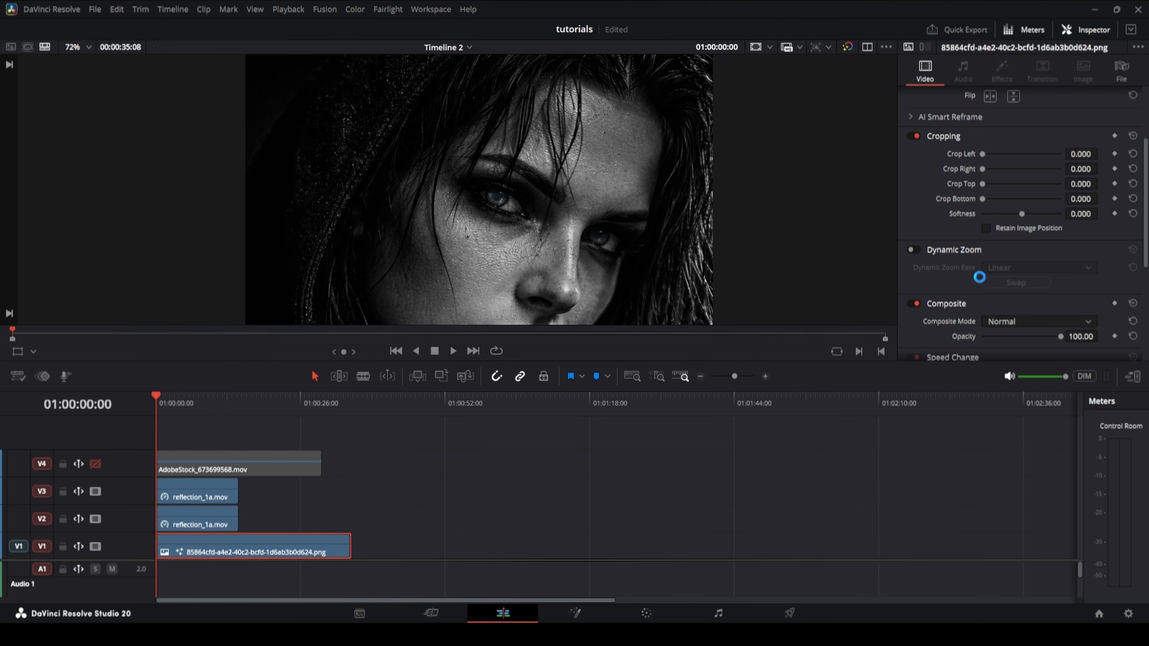
# Place the rain clip on V5 above an Adjustment Clip on V4, set its opacity to 35.88 and play back the result.
pyautogui.scroll(-3, 1018, 226)
pyautogui.click(915, 107)
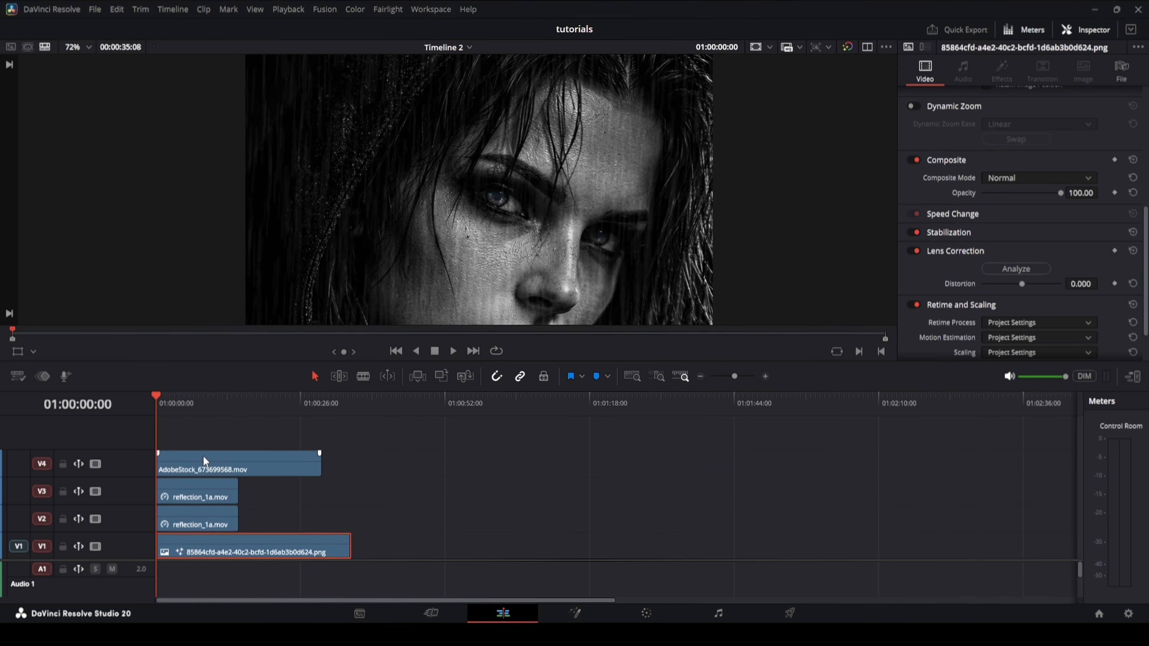
pyautogui.click(206, 443)
pyautogui.press('space')
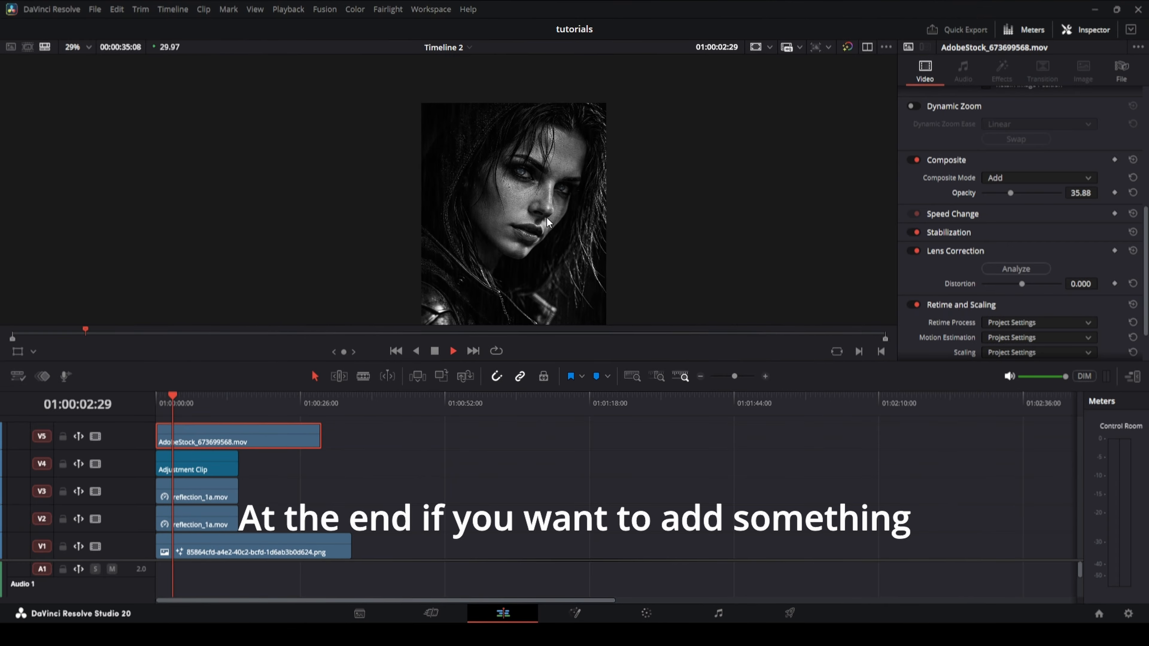